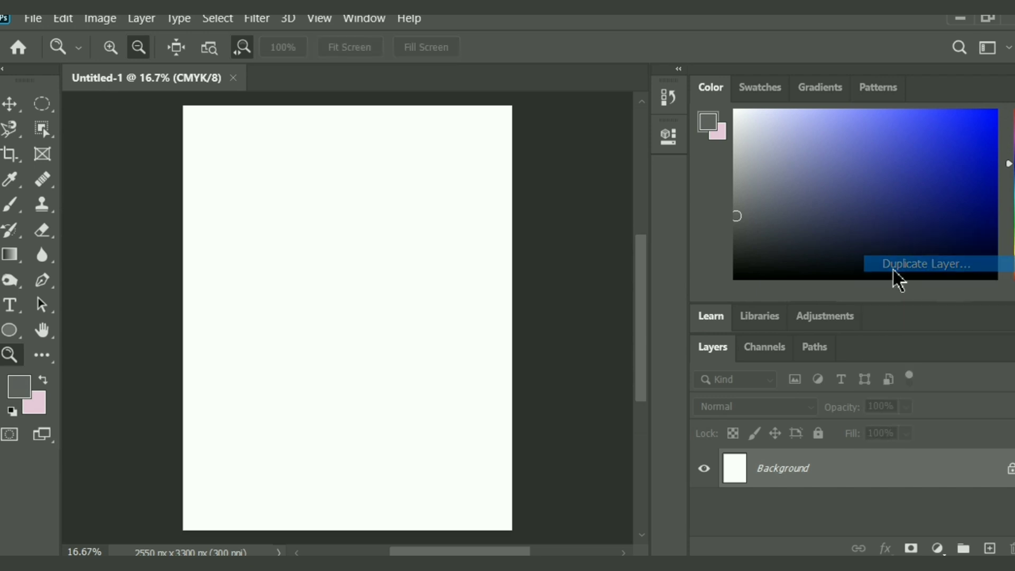
Duplicate the Background layer and draw a tall grey rectangle about 650 × 2006 px in the upper part of the page.
left_click(695, 145)
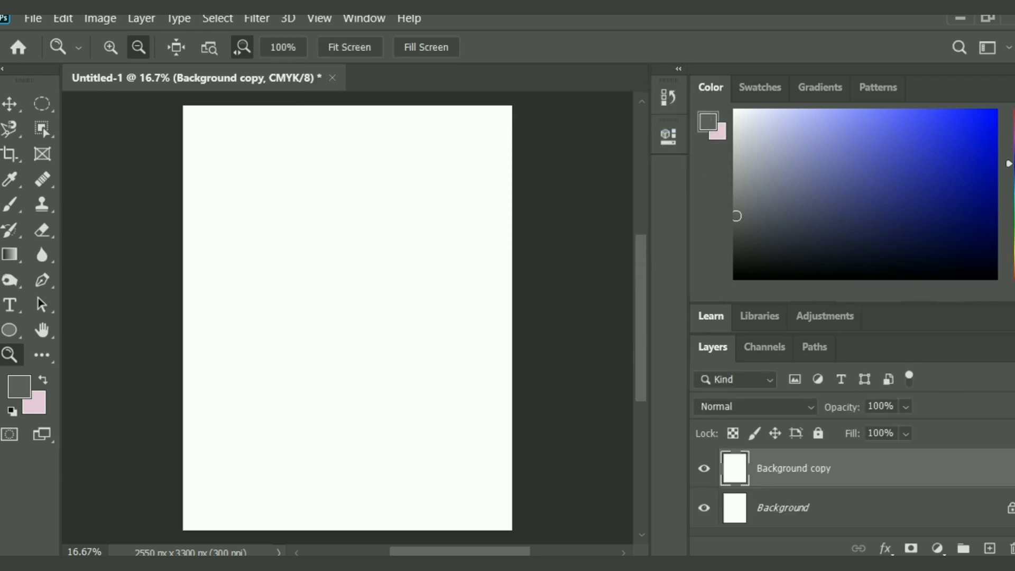
left_click(25, 335)
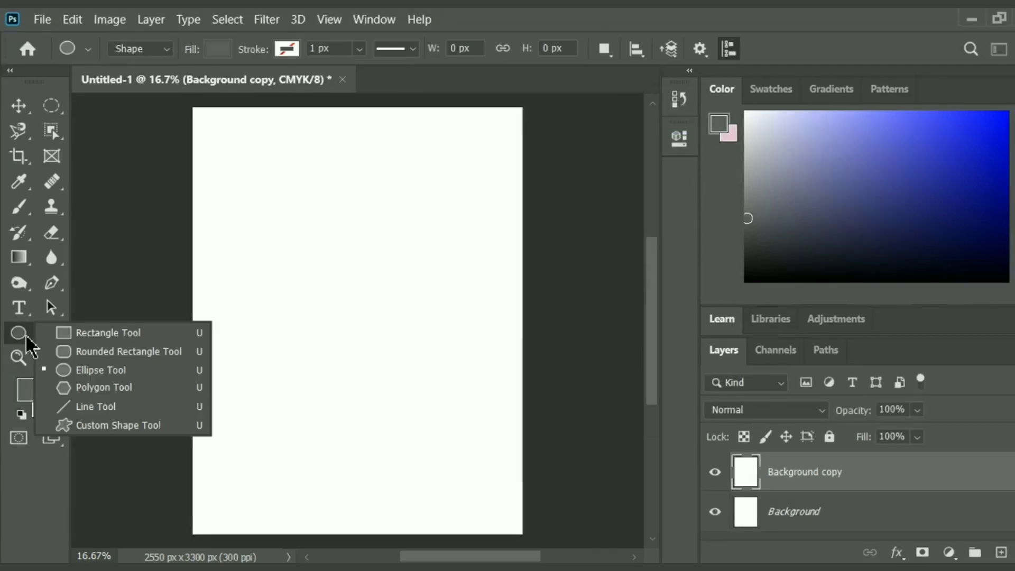
left_click(79, 332)
left_click_drag(296, 174, 366, 377)
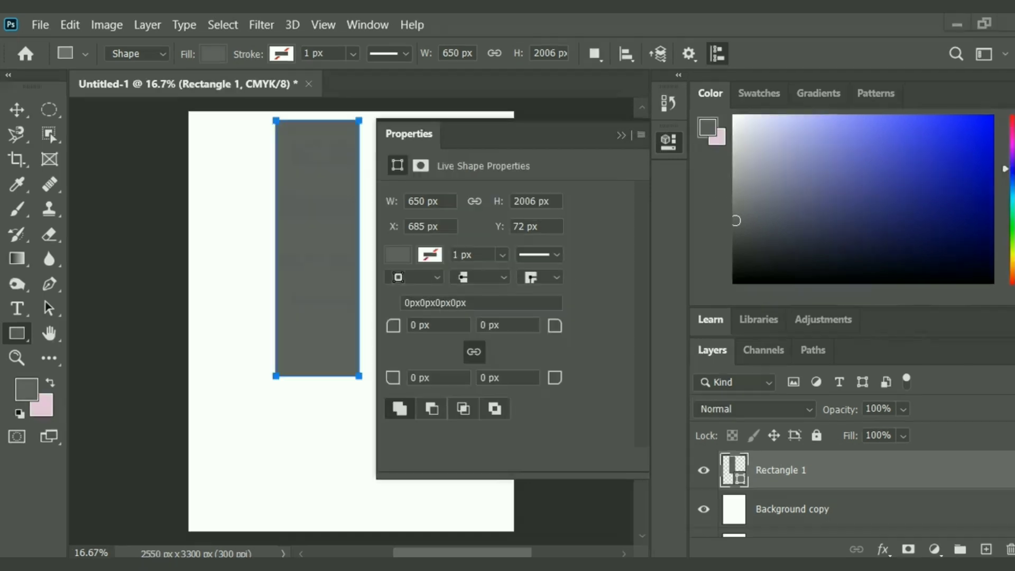
left_click(622, 136)
Move the rectangle up past the page's top edge and place a duplicate of it flush against its right side.
left_click(17, 111)
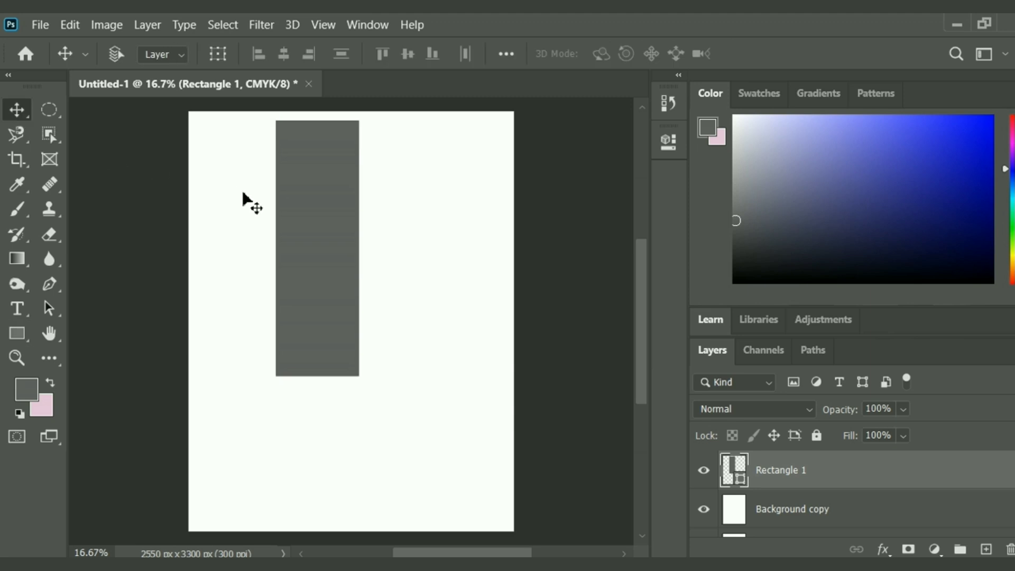
left_click_drag(344, 197, 335, 168)
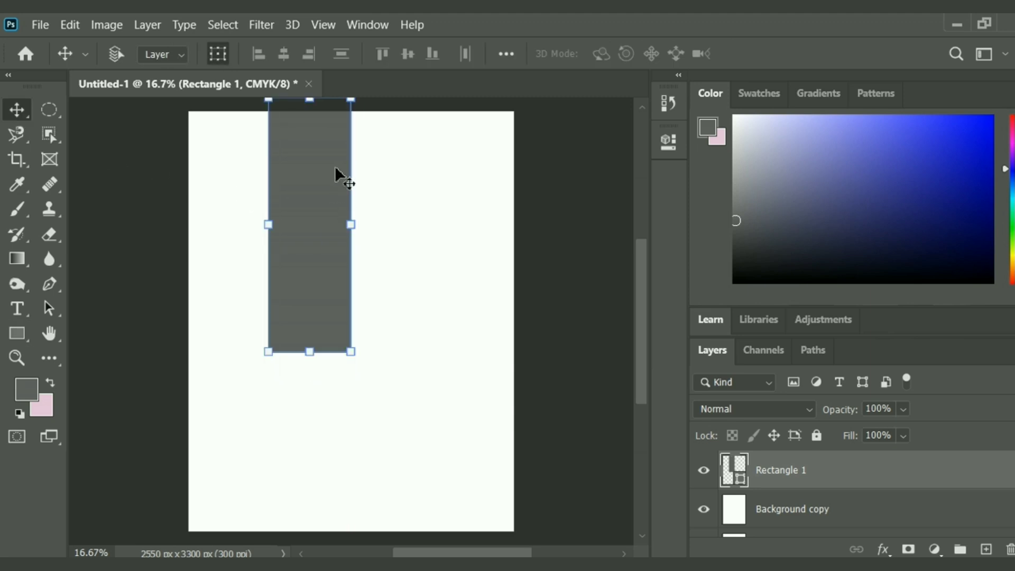
right_click(854, 478)
left_click(669, 115)
left_click(697, 151)
left_click_drag(376, 203, 407, 217)
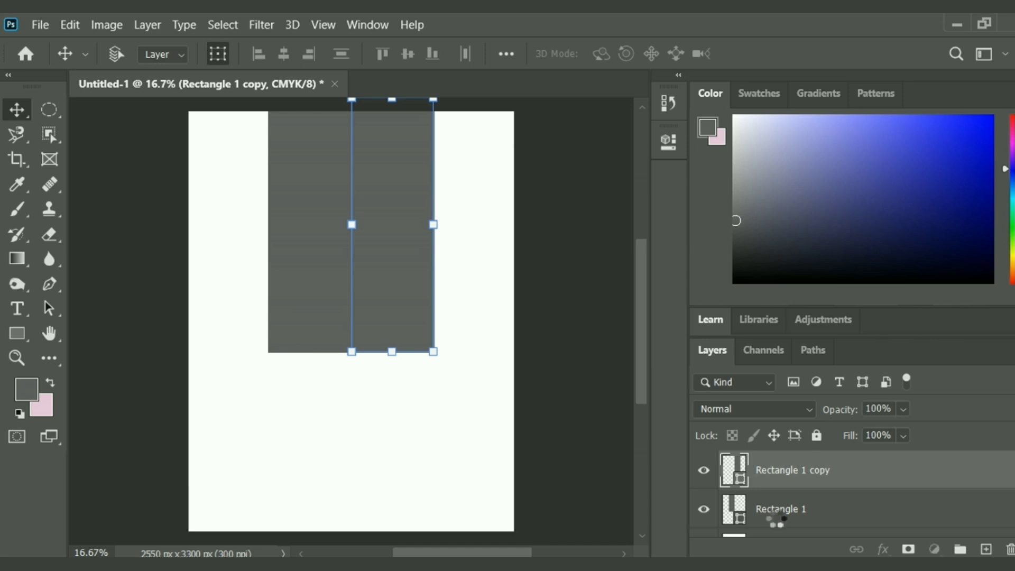
Stretch both rectangles slightly downward so their lower edges line up, scaling the left one to about 103.29%.
left_click(775, 509)
key("ctrl+t")
left_click_drag(310, 353, 312, 364)
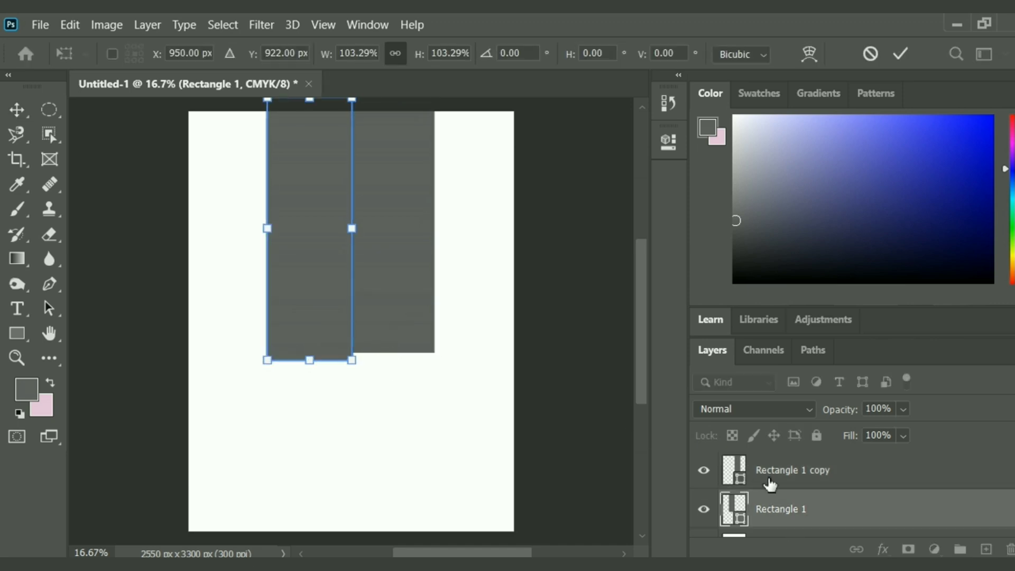
left_click(836, 479)
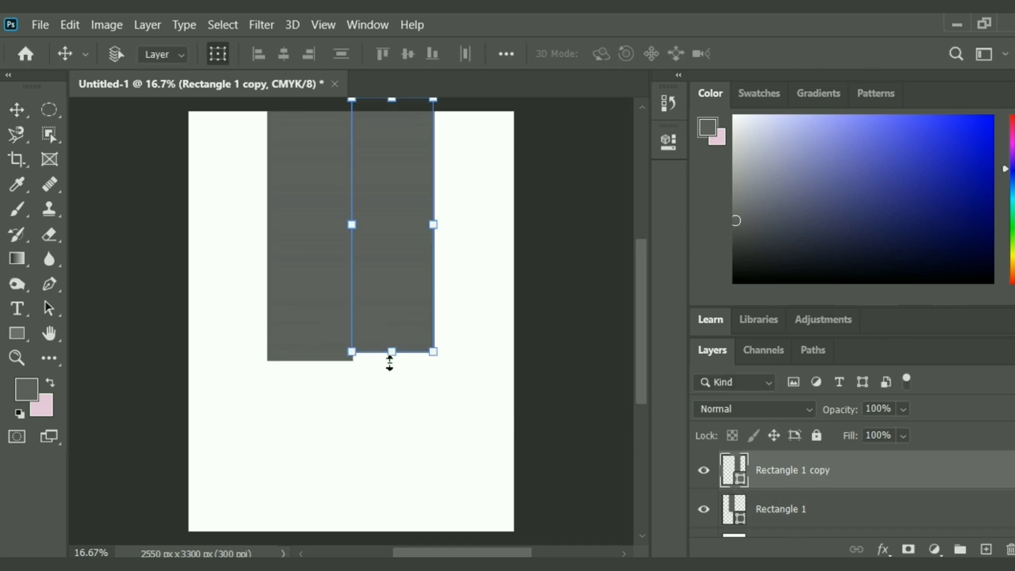
left_click_drag(390, 364, 391, 372)
Apply a dark navy blue Color Overlay (#1f386b) to the right rectangle through its blending options.
left_click(806, 477)
right_click(806, 477)
left_click(613, 40)
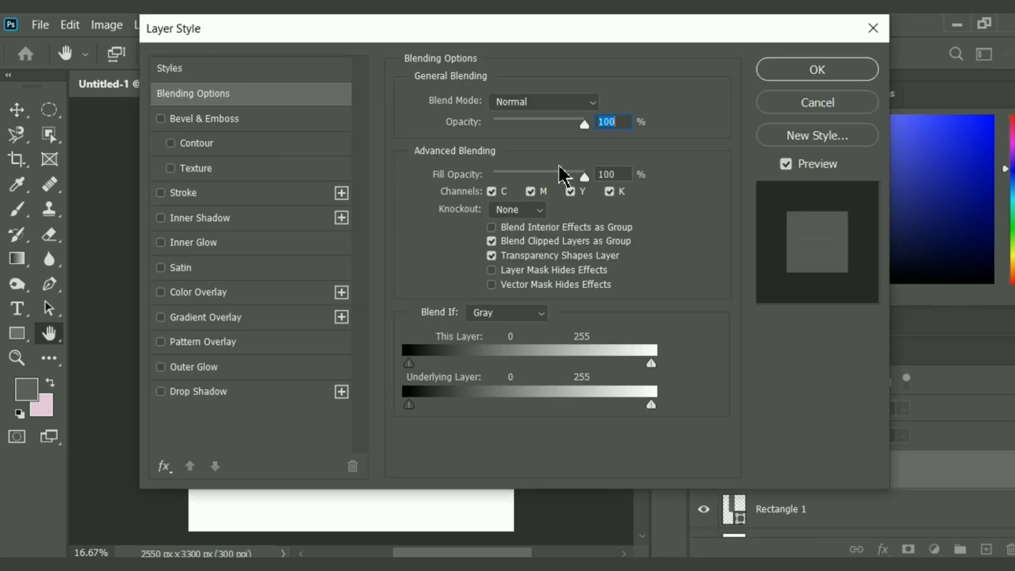
left_click(245, 295)
left_click(606, 103)
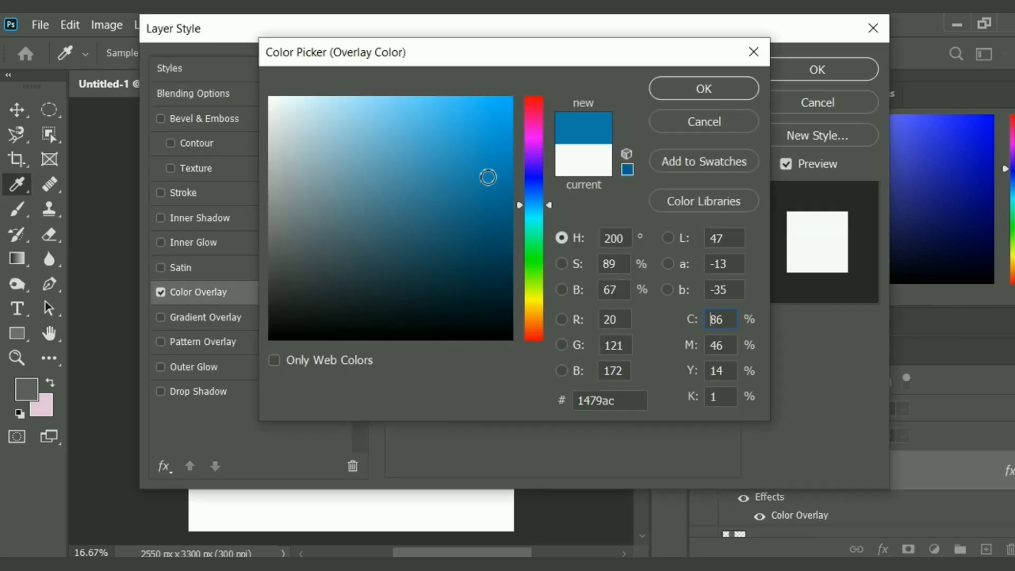
left_click(407, 293)
left_click(534, 179)
left_click(499, 157)
left_click(427, 116)
left_click(426, 114)
left_click(534, 194)
left_click(474, 100)
left_click(495, 127)
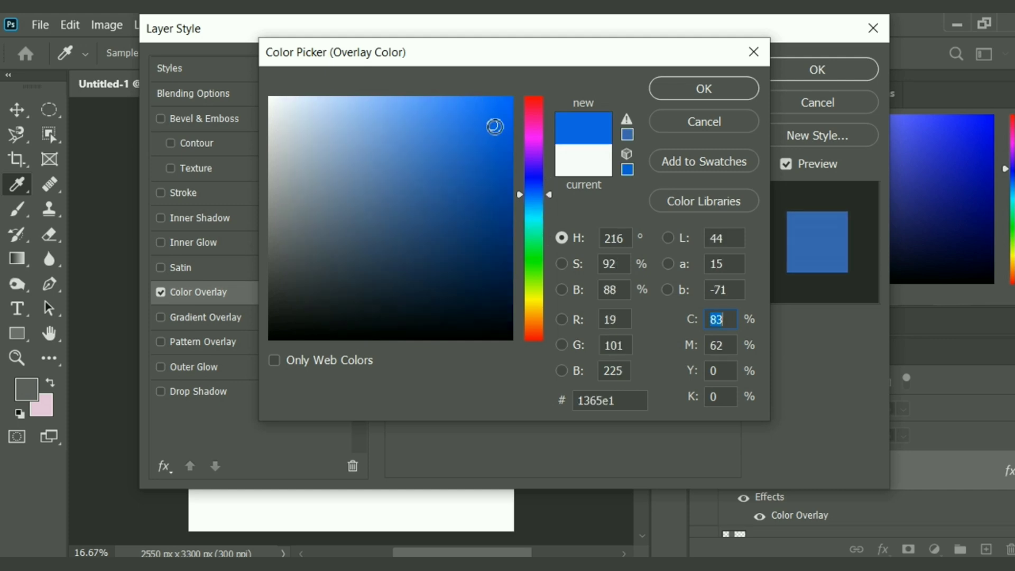
left_click(731, 93)
left_click(818, 73)
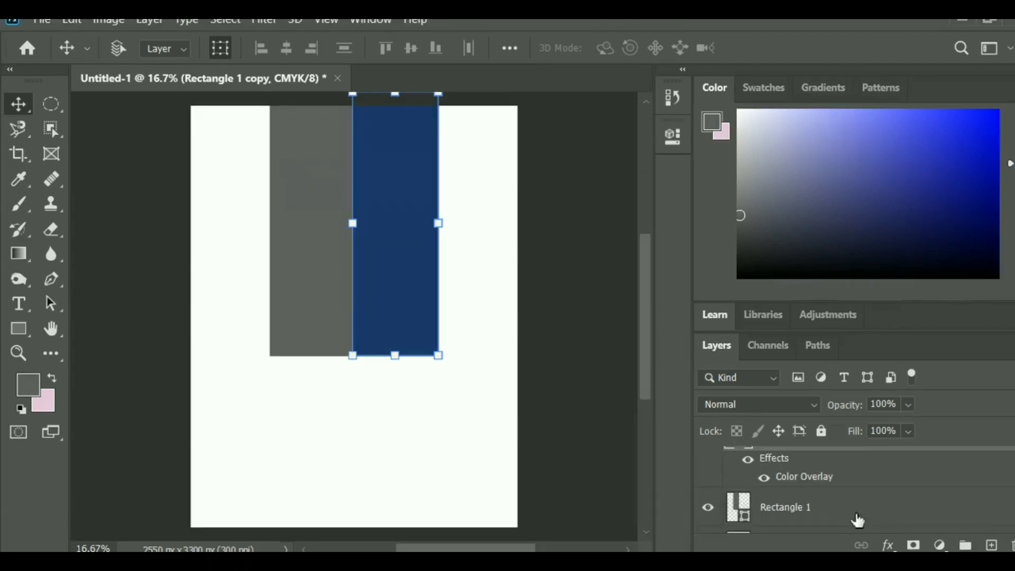
Apply an orange Color Overlay to the left rectangle, Rectangle 1.
left_click(841, 521)
right_click(841, 521)
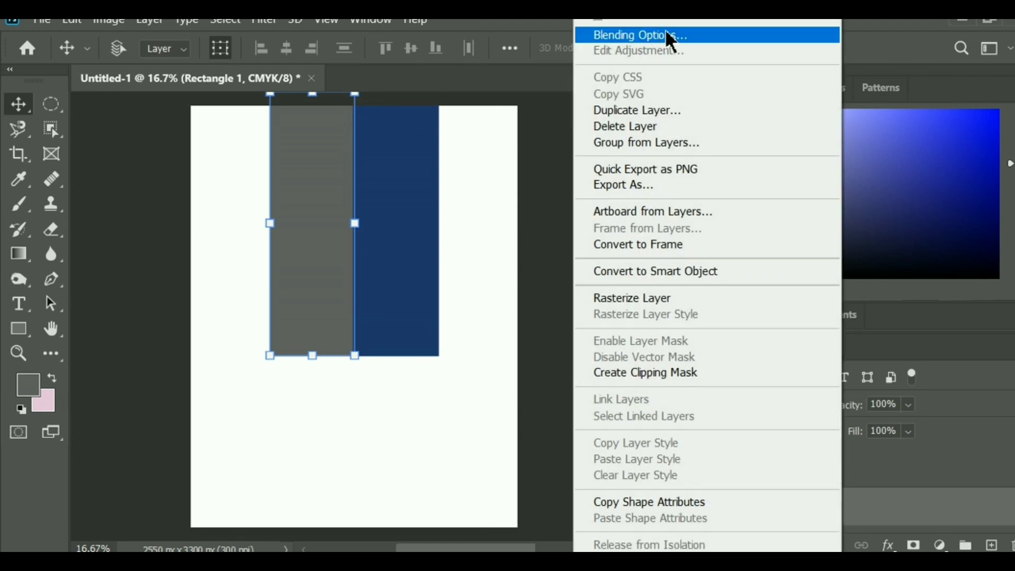
left_click(141, 276)
key("h")
left_click(294, 288)
left_click(622, 97)
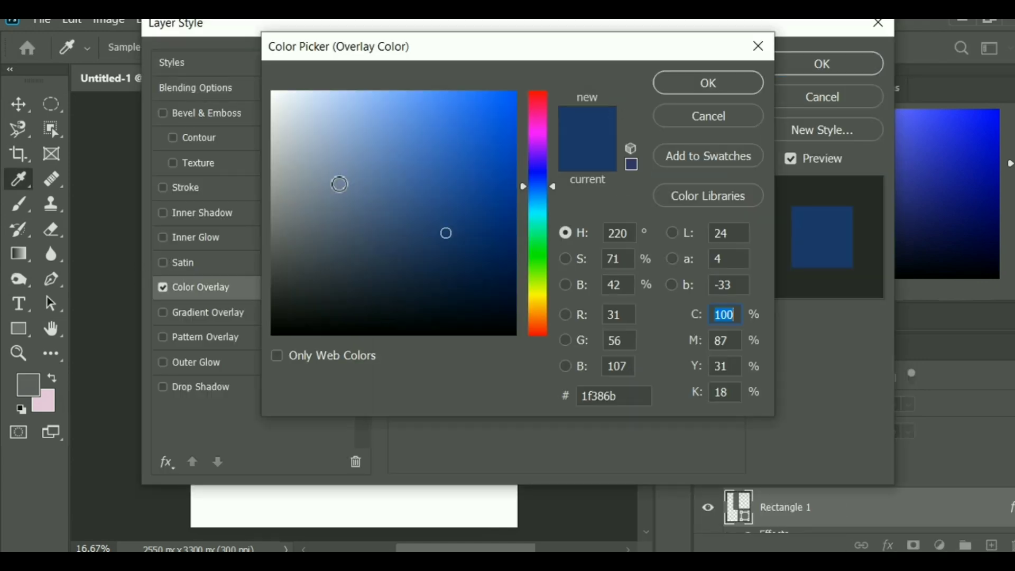
left_click(538, 310)
left_click(507, 95)
left_click(749, 92)
left_click(822, 64)
Place the Nike logo image download__1_-removebg-preview as an embedded object in the page.
left_click(42, 21)
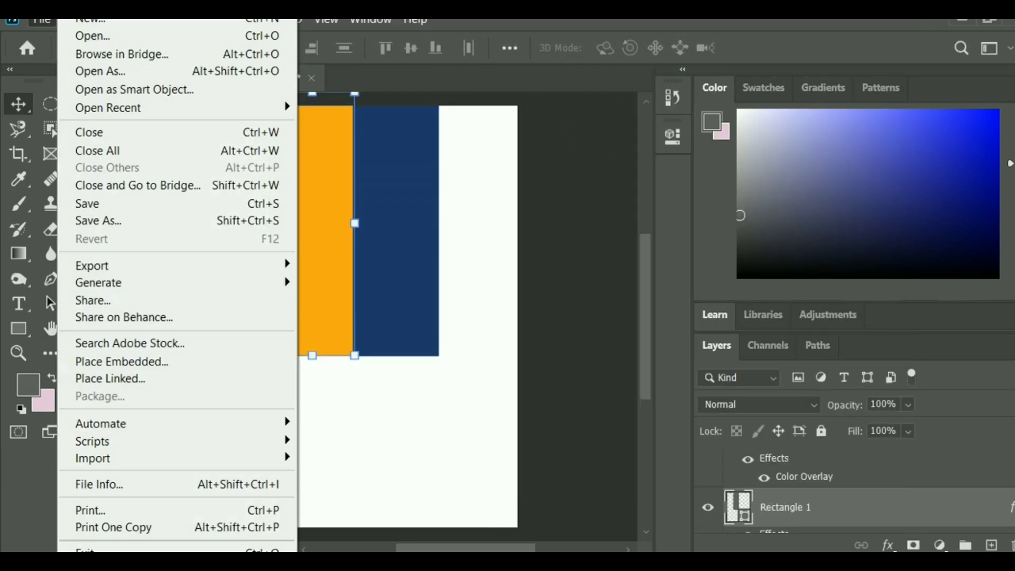
left_click(101, 37)
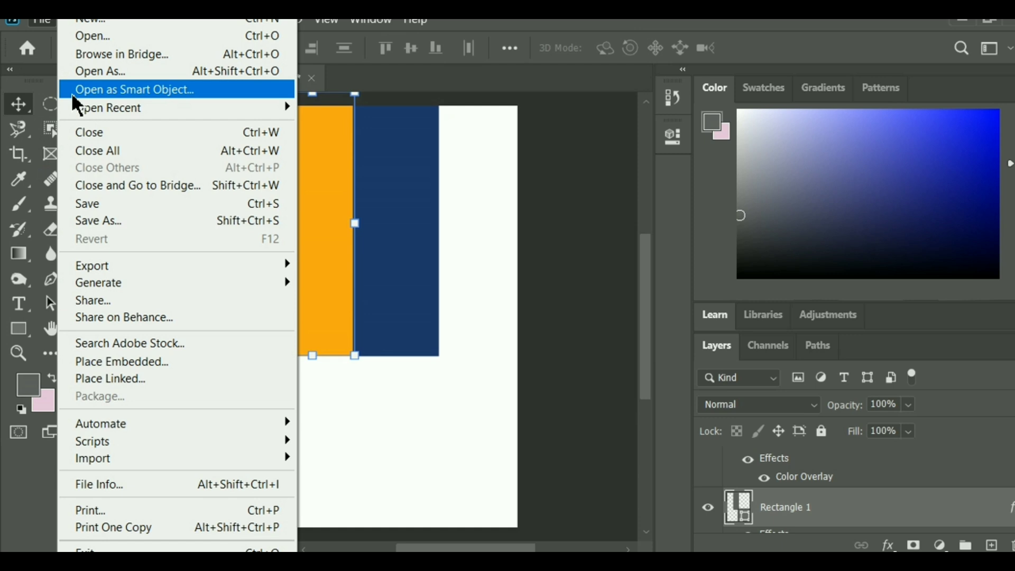
left_click(166, 364)
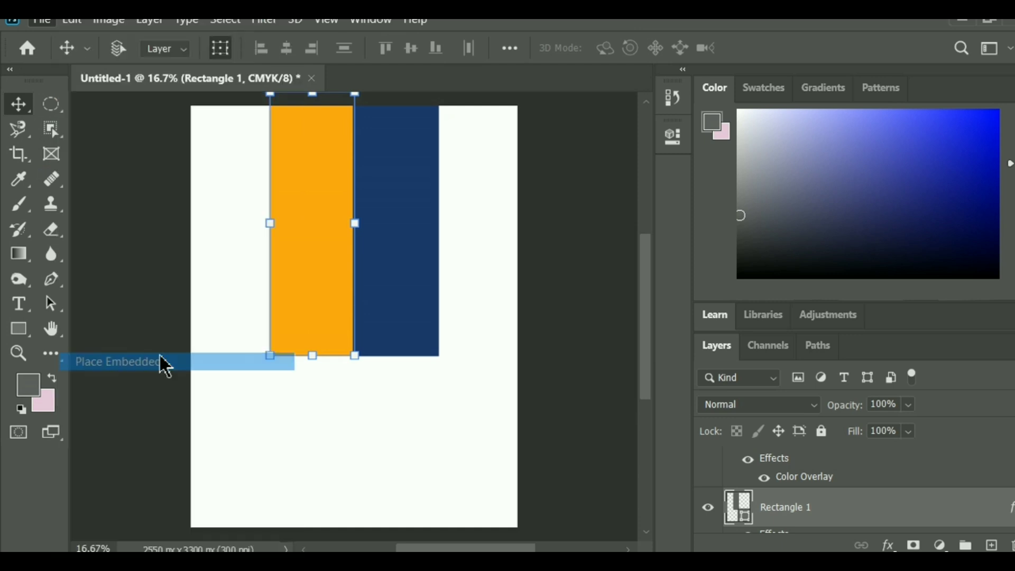
left_click_drag(378, 227, 377, 260)
left_click(371, 269)
left_click(392, 248)
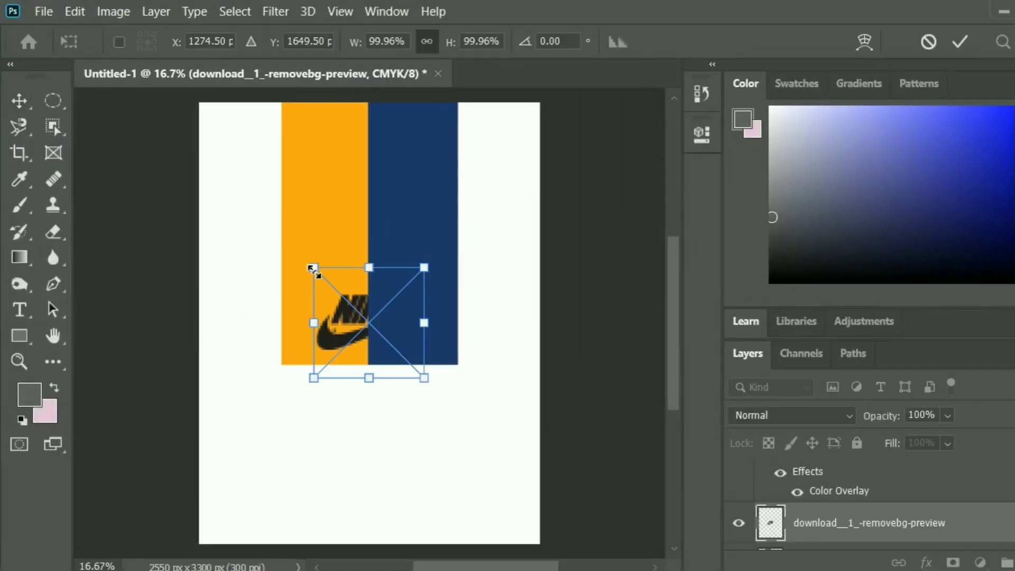
Scale the Nike logo to about 70.8% and place it in the page's upper left corner beside the orange stripe.
left_click_drag(315, 271, 331, 287)
left_click_drag(378, 337, 248, 164)
left_click_drag(199, 115, 225, 136)
left_click_drag(248, 169, 239, 144)
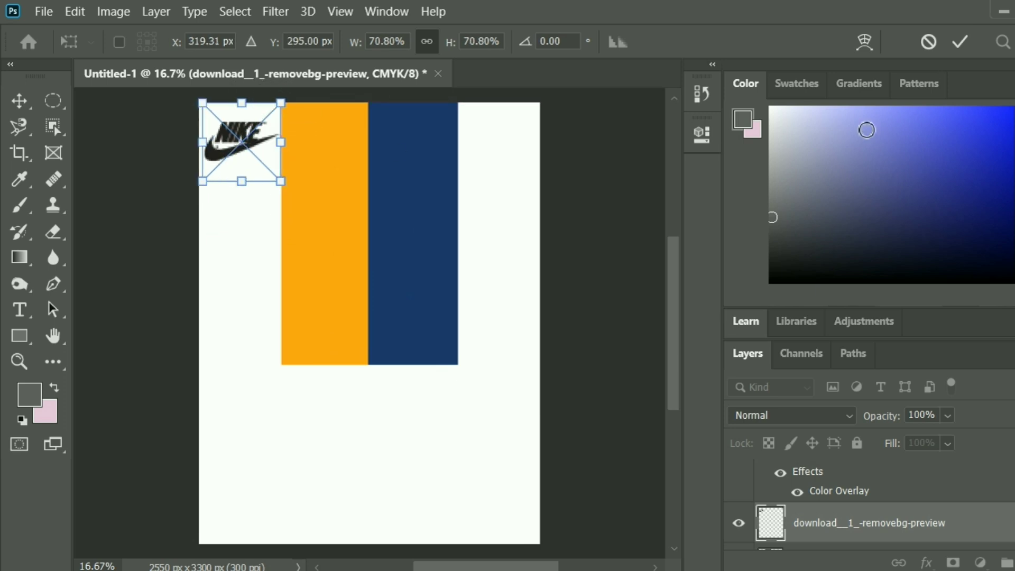
left_click(961, 43)
left_click(222, 43)
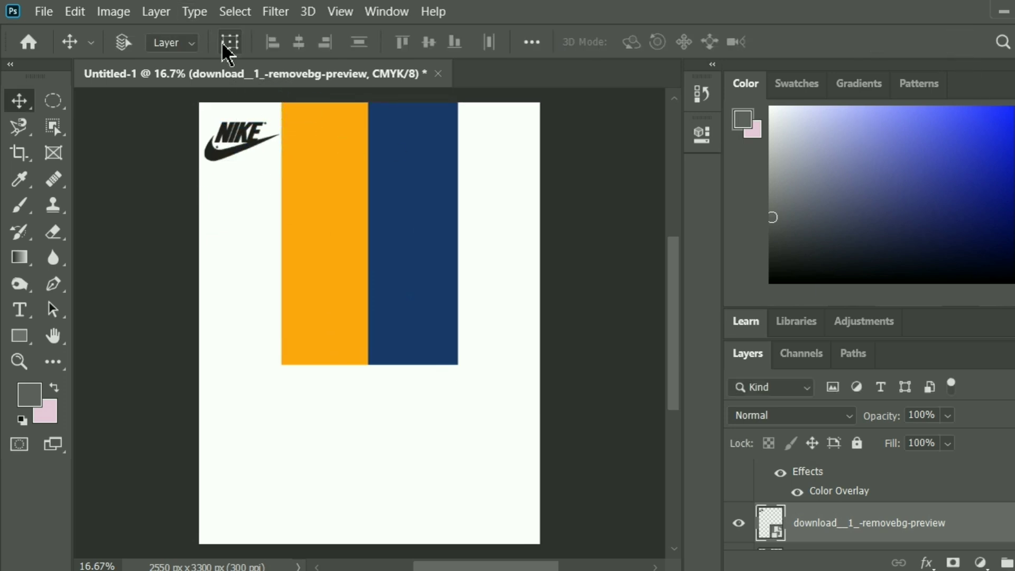
left_click_drag(236, 142, 234, 137)
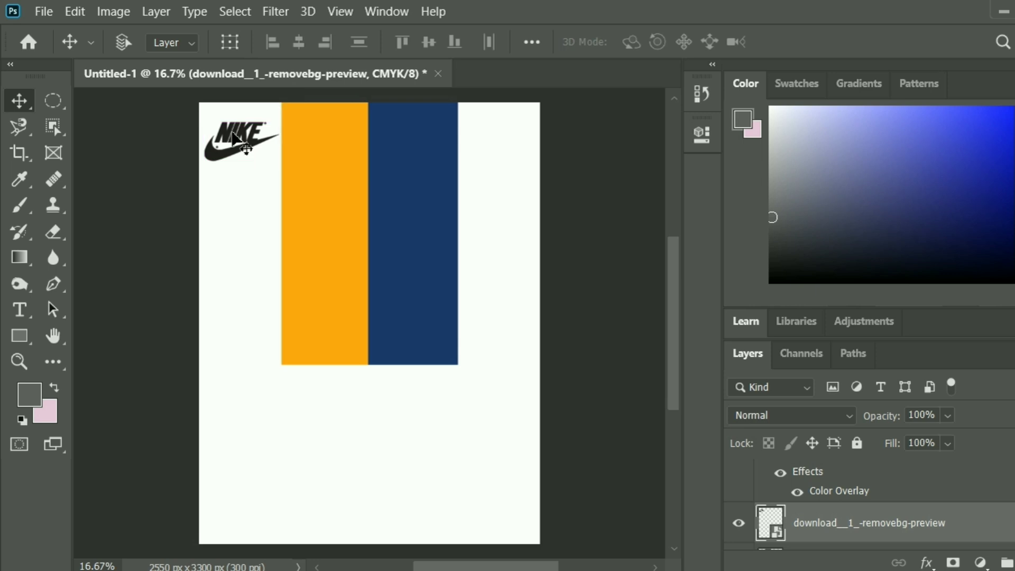
Place the shoe image download__4_-removebg-preview (1) as embedded and enlarge it to about 179% over the lower ends of the stripes.
left_click(44, 11)
left_click(163, 366)
left_click(447, 187)
left_click(459, 230)
left_click(508, 376)
left_click_drag(423, 261, 467, 209)
left_click_drag(301, 379, 241, 421)
left_click_drag(369, 386, 356, 399)
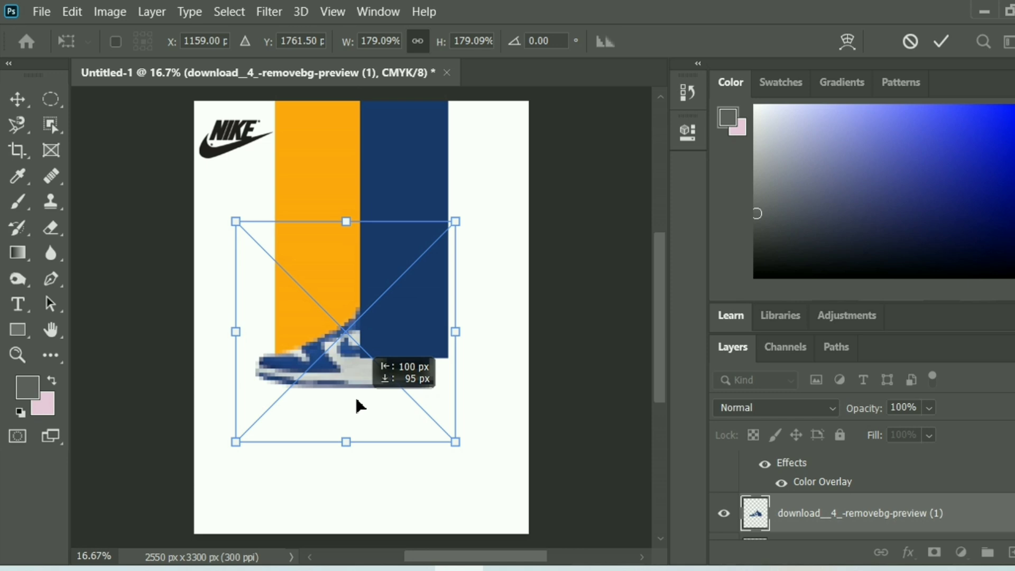
left_click(942, 41)
Move the blue shoe's layer above Rectangle 1 copy and enlarge the shoe across most of the page's width.
left_click_drag(918, 514, 862, 459)
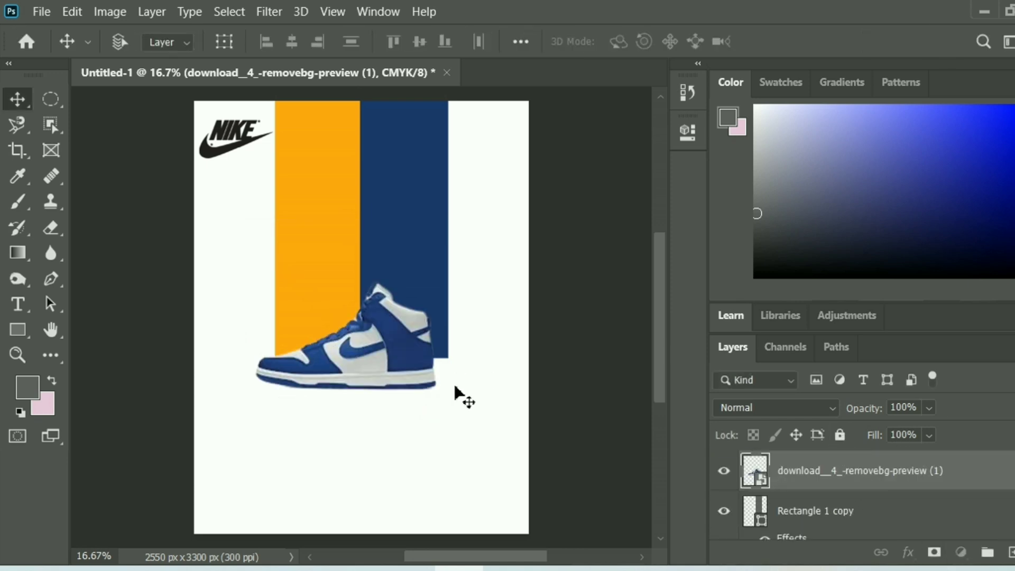
left_click(225, 47)
left_click_drag(438, 280, 497, 259)
left_click_drag(295, 319, 236, 320)
left_click_drag(373, 179, 373, 159)
left_click_drag(321, 198, 293, 197)
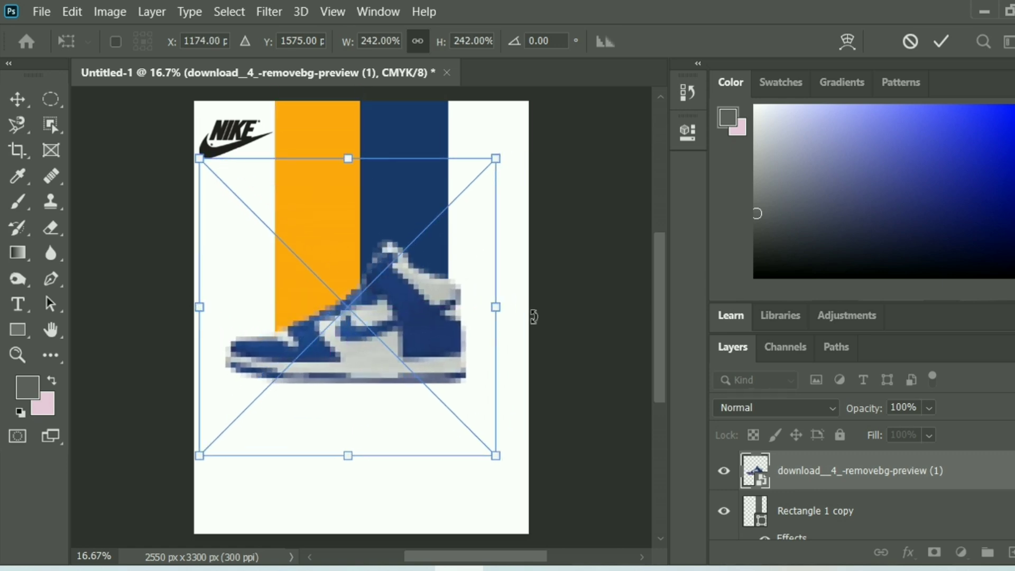
left_click_drag(496, 307, 517, 307)
left_click_drag(413, 335, 413, 326)
left_click(943, 43)
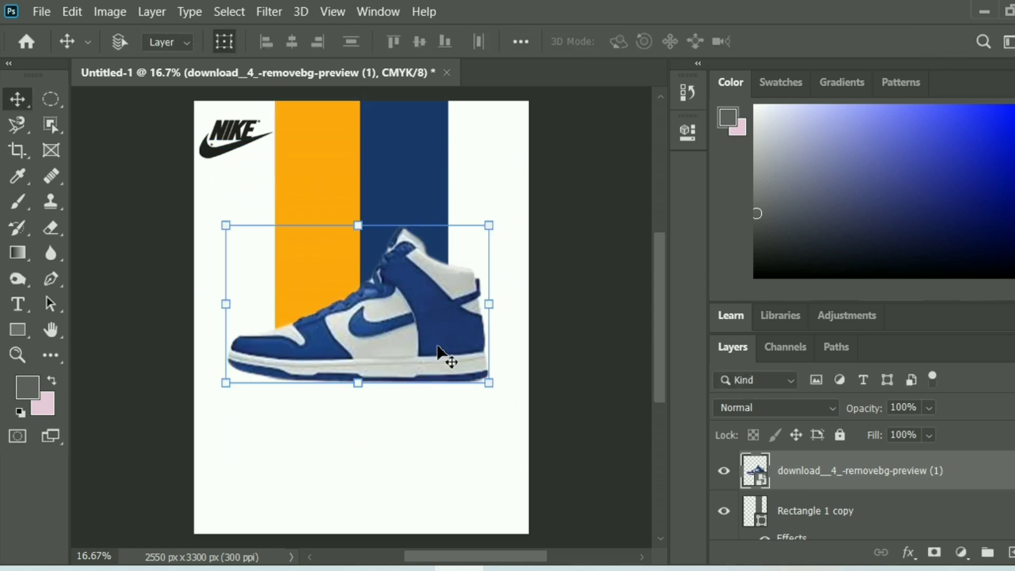
Draw a flat grey ellipse about 1781 × 78 px and place it just beneath the shoe's sole as a shadow.
right_click(18, 330)
left_click(98, 365)
left_click_drag(246, 375, 479, 386)
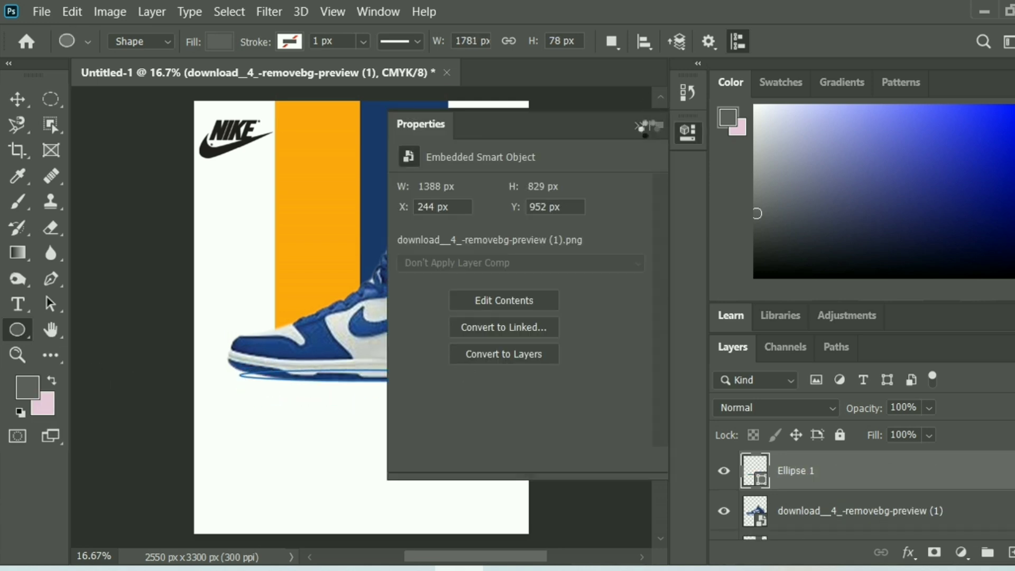
left_click(657, 128)
left_click(17, 99)
left_click(224, 41)
left_click_drag(407, 376, 367, 397)
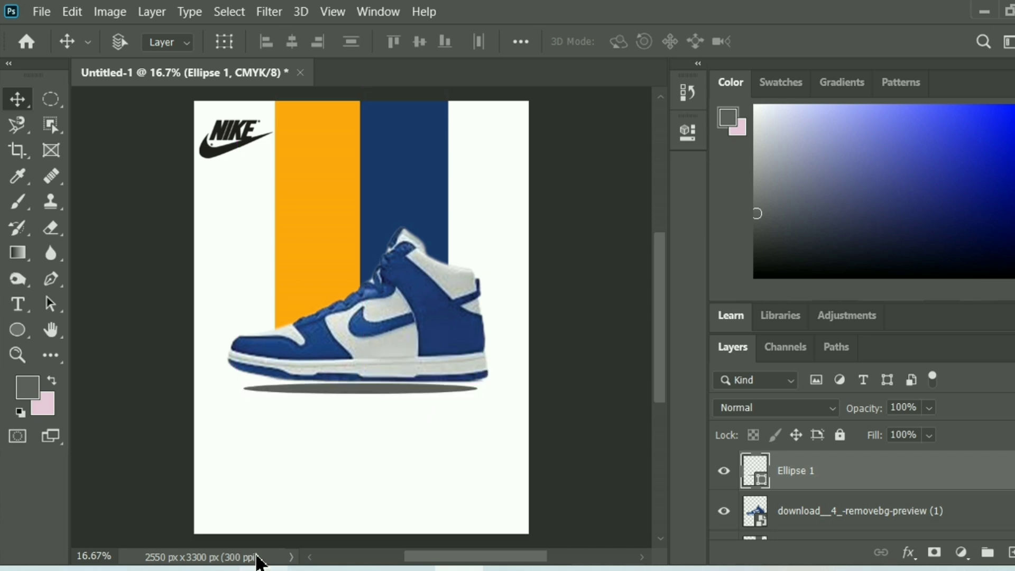
Place the black shoe image images__4_-removebg-preview as embedded, shrink it and position it on the upper part of the orange stripe.
left_click(41, 11)
left_click(151, 364)
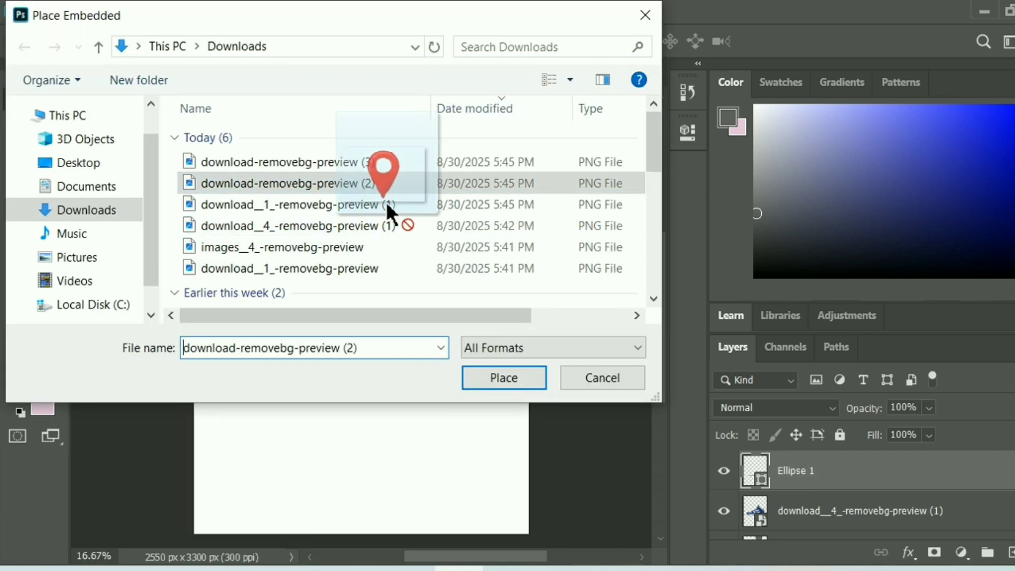
left_click_drag(397, 225, 420, 265)
left_click(418, 247)
left_click(503, 378)
left_click_drag(294, 383, 365, 402)
left_click_drag(380, 326, 313, 212)
left_click(942, 41)
Place images__4_-removebg-preview a second time, shrink it and set it on the blue stripe, tilted opposite to the first black shoe.
left_click(41, 12)
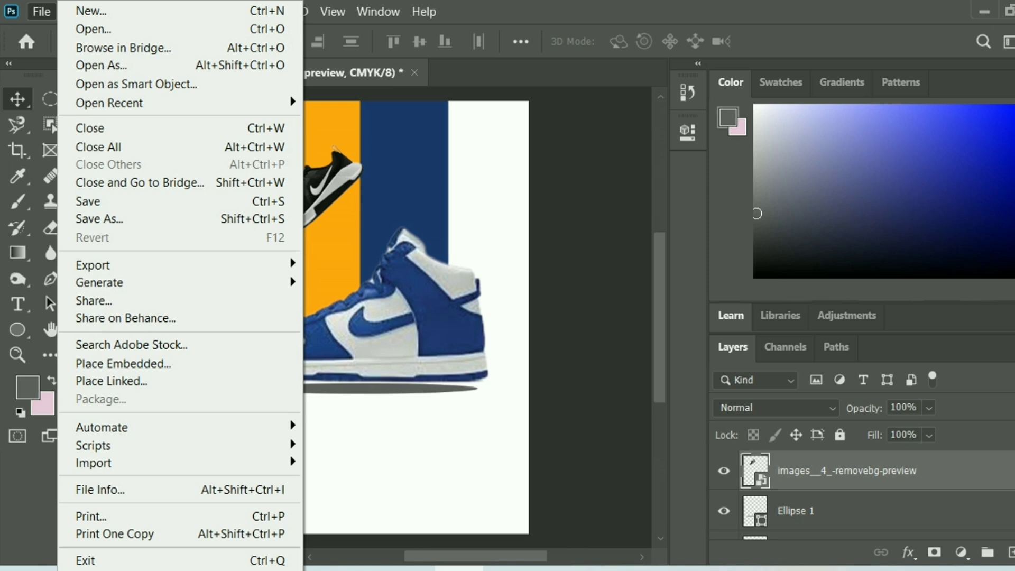
left_click(228, 361)
left_click(474, 247)
left_click(504, 378)
left_click_drag(297, 413, 172, 293)
left_click_drag(359, 263, 375, 138)
left_click_drag(441, 293, 424, 294)
left_click_drag(436, 175, 433, 188)
left_click(943, 41)
Select the Ellipse 1 layer and nudge the shadow slightly down.
scroll(680, 345, "down", 1)
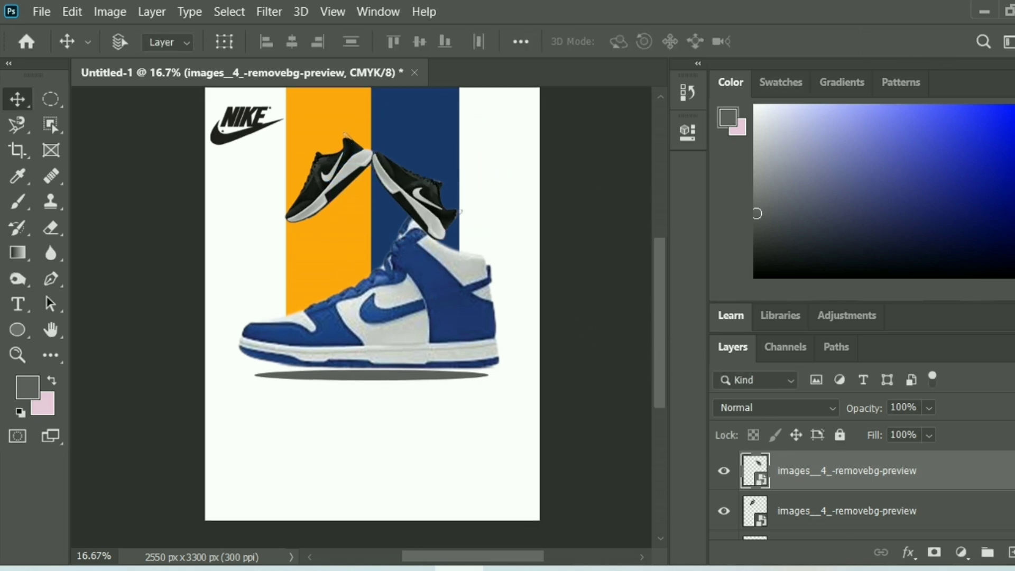
scroll(920, 529, "down", 2)
left_click(887, 513)
key("Down")
key("Down")
key("Down")
key("Down")
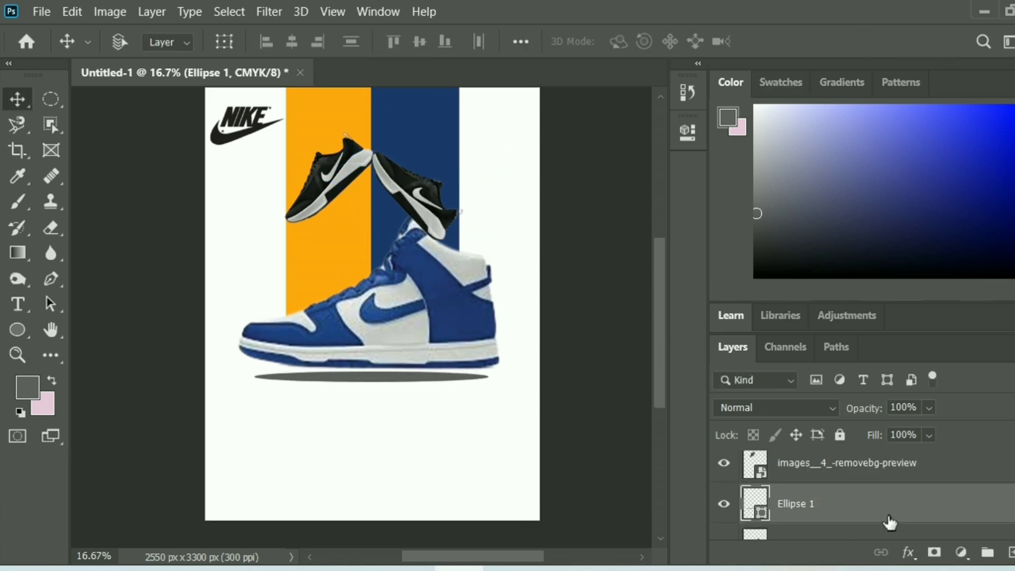
Select the large blue shoe's layer and nudge the shoe slightly down toward its shadow.
left_click(882, 534)
key("Down")
key("Down")
key("Down")
key("Down")
key("Down")
key("Down")
key("Left")
Move the black shoe on the blue stripe up clear of the large shoe, and shift the other black shoe slightly up.
scroll(868, 497, "up", 2)
left_click(226, 44)
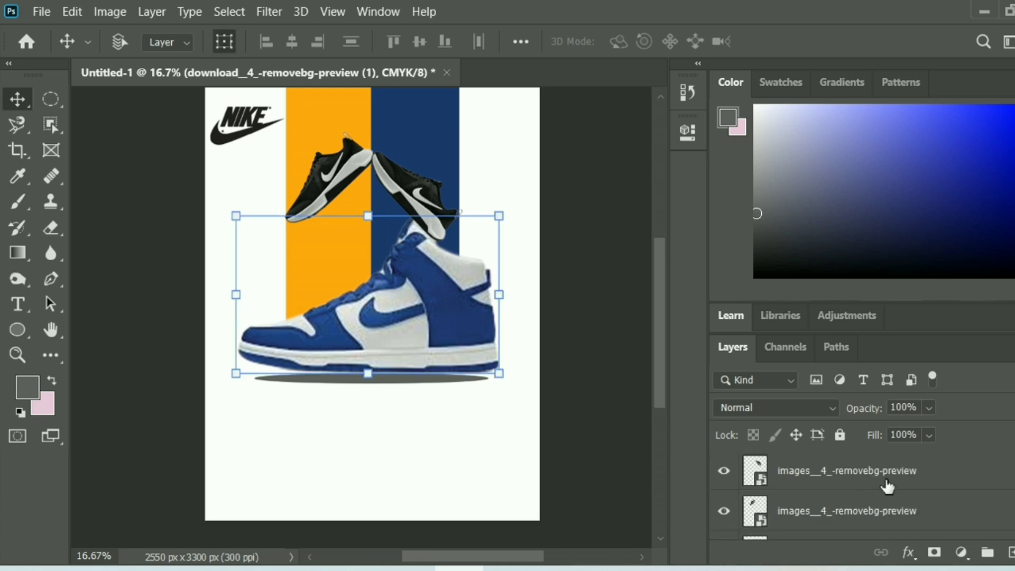
left_click(887, 481)
left_click_drag(425, 191, 423, 166)
left_click(811, 510)
mouse_move(324, 176)
left_mouse_down()
mouse_move(324, 161)
mouse_move(401, 206)
mouse_move(327, 171)
left_mouse_up()
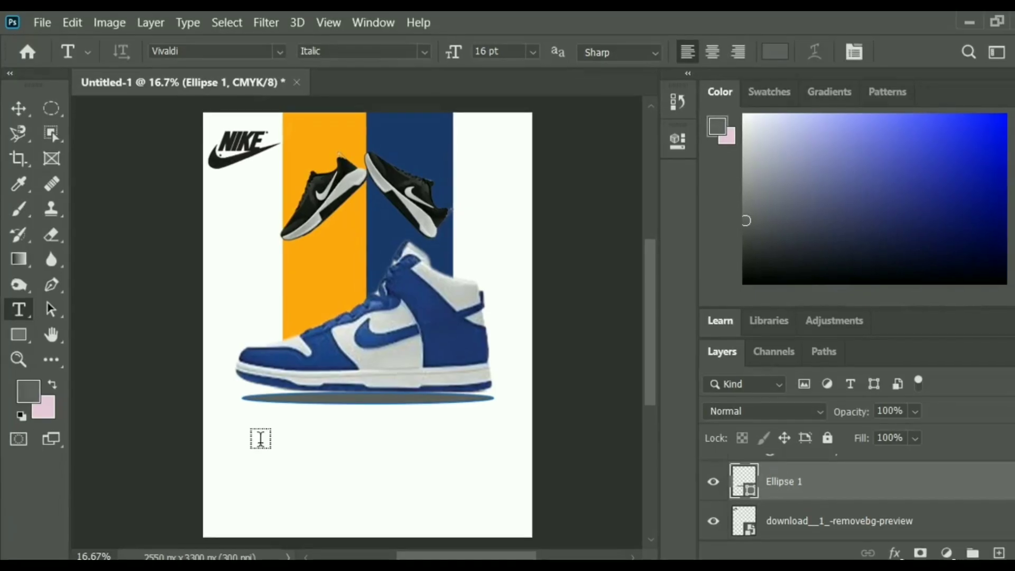
Add the text "MEN SHOES" in 16 pt Vivaldi Italic below the shadow and enlarge it to about 203.5%, centred on the page.
left_click(261, 437)
type("S")
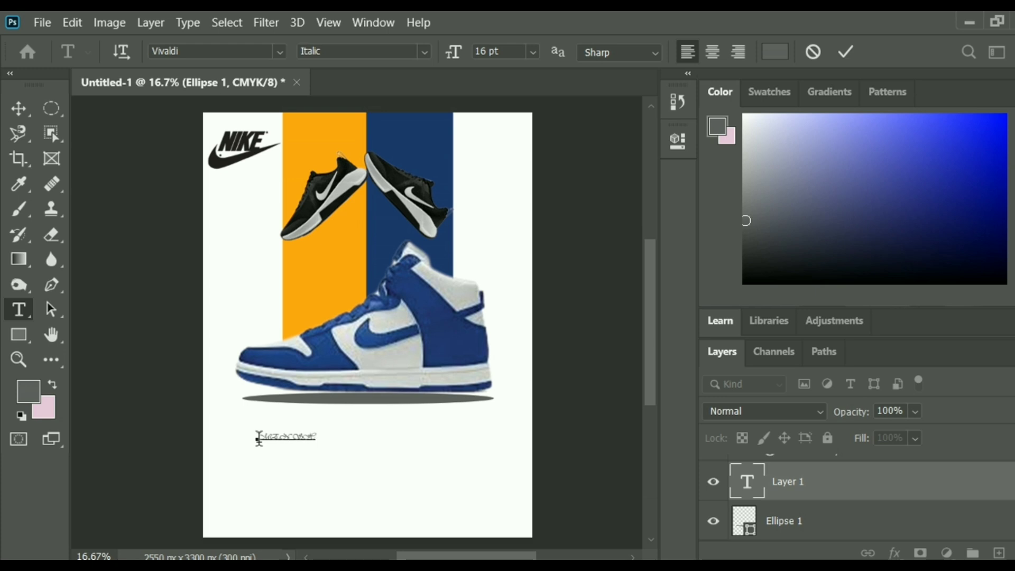
left_click(18, 109)
left_click_drag(348, 425, 417, 464)
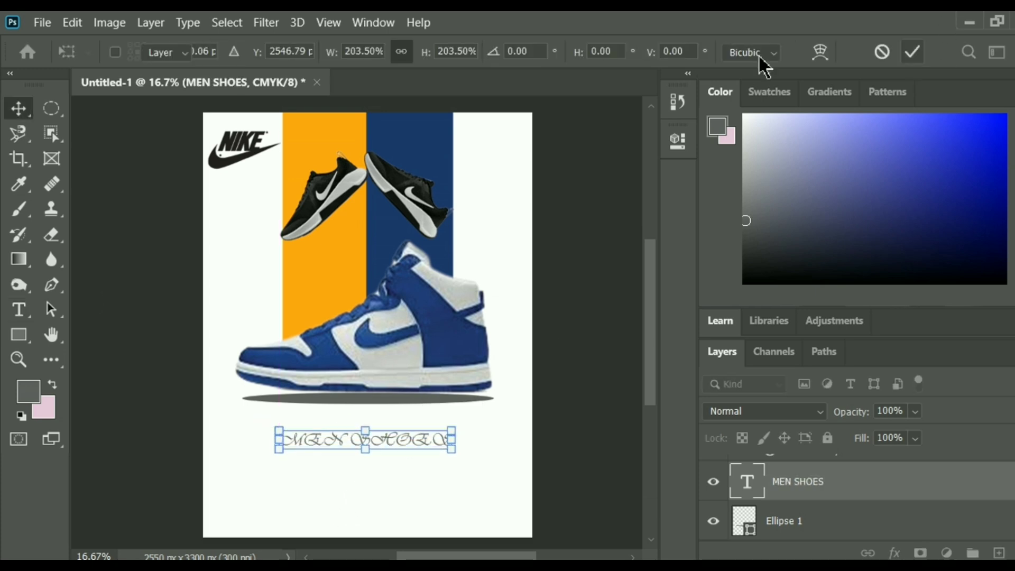
Try the Courier New, Blackadder ITC and Vivaldi fonts on the MEN SHOES text.
key("Return")
left_click(19, 310)
left_click(278, 52)
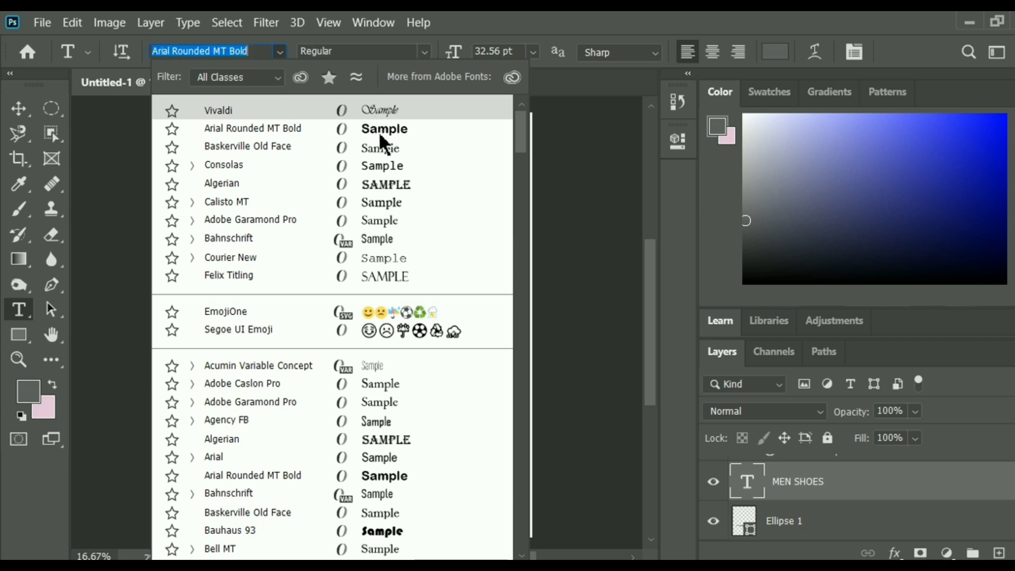
left_click(377, 109)
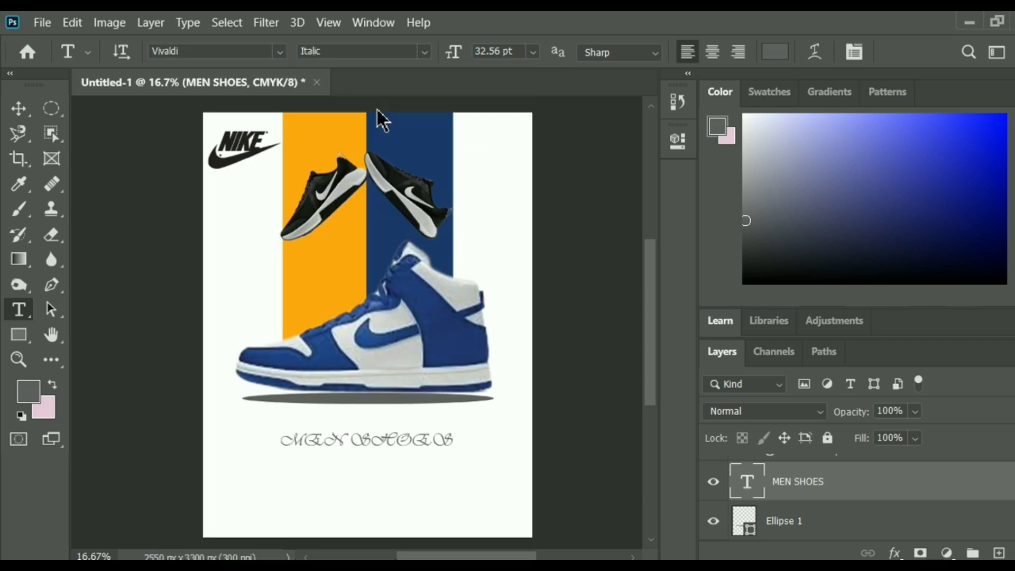
left_click(280, 52)
left_click(374, 256)
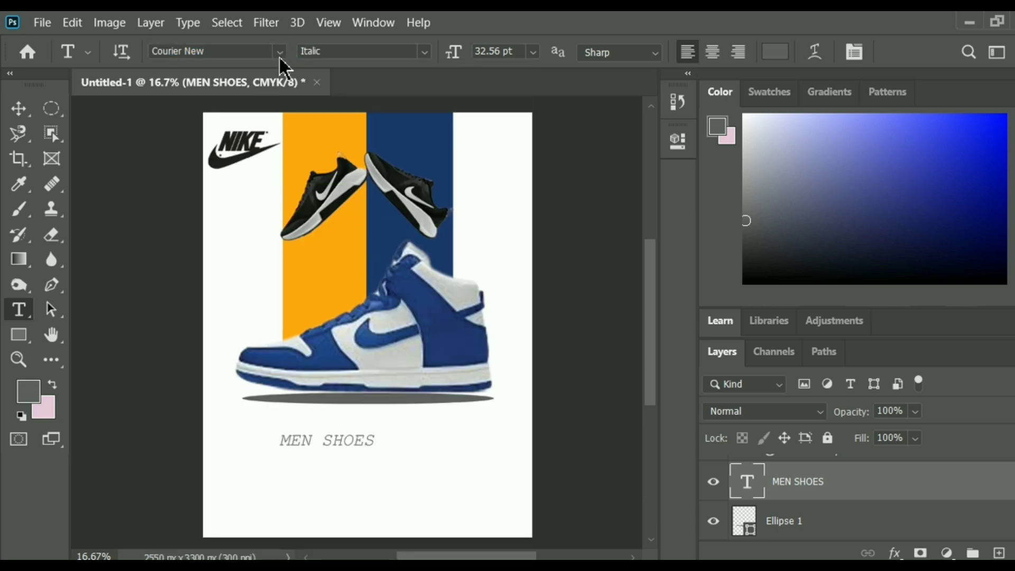
left_click(280, 52)
scroll(523, 178, "down", 2)
scroll(529, 180, "down", 6)
left_click(317, 205)
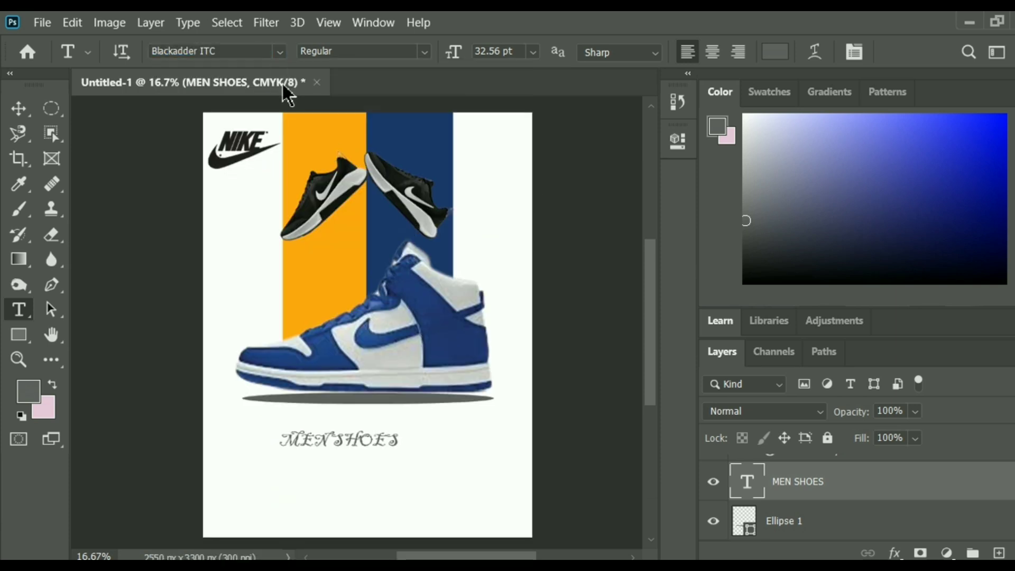
left_click(280, 52)
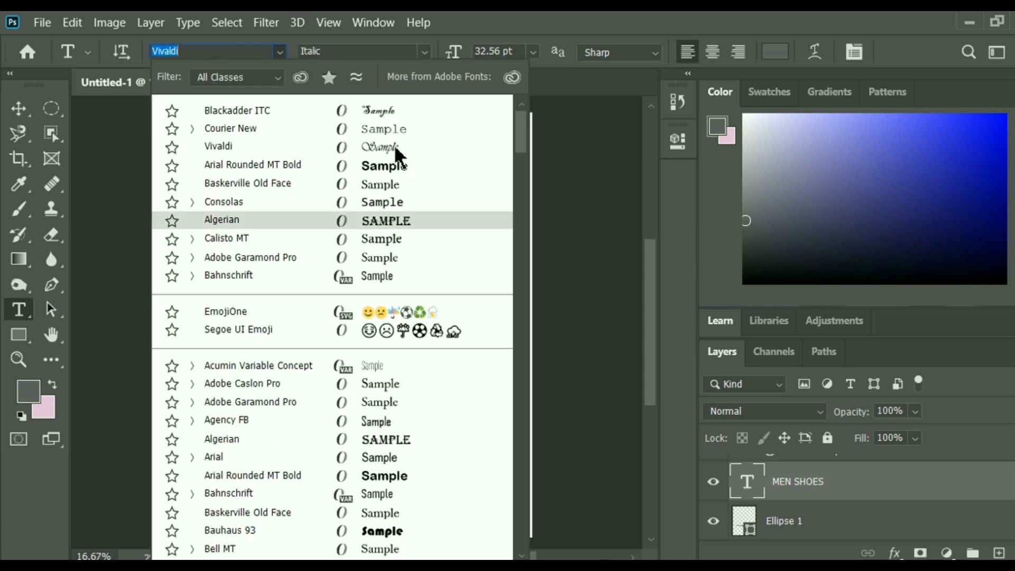
left_click(345, 144)
Try the Algerian font on the MEN SHOES text, followed by Chiller.
left_click(280, 51)
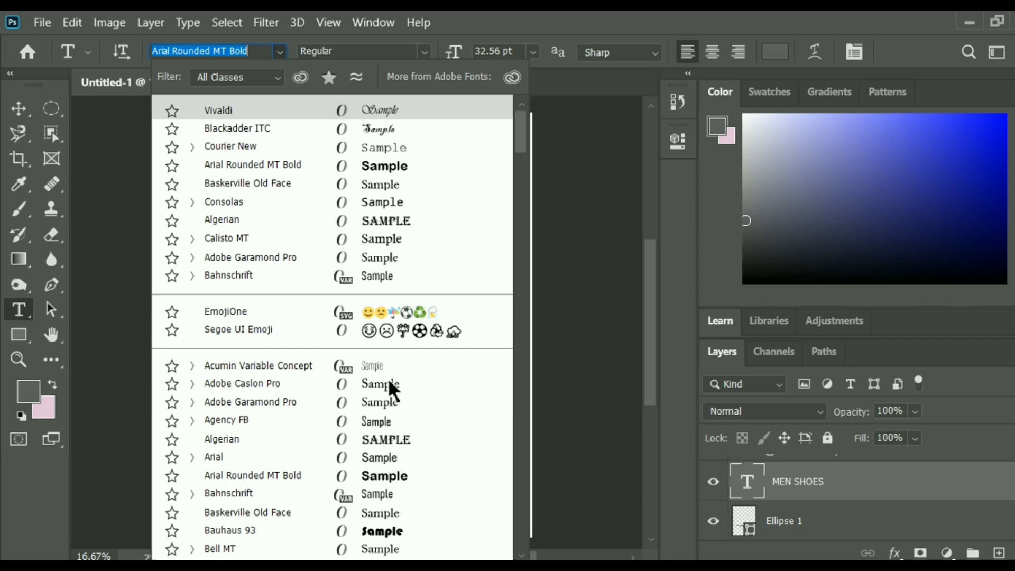
left_click(394, 440)
left_click(280, 51)
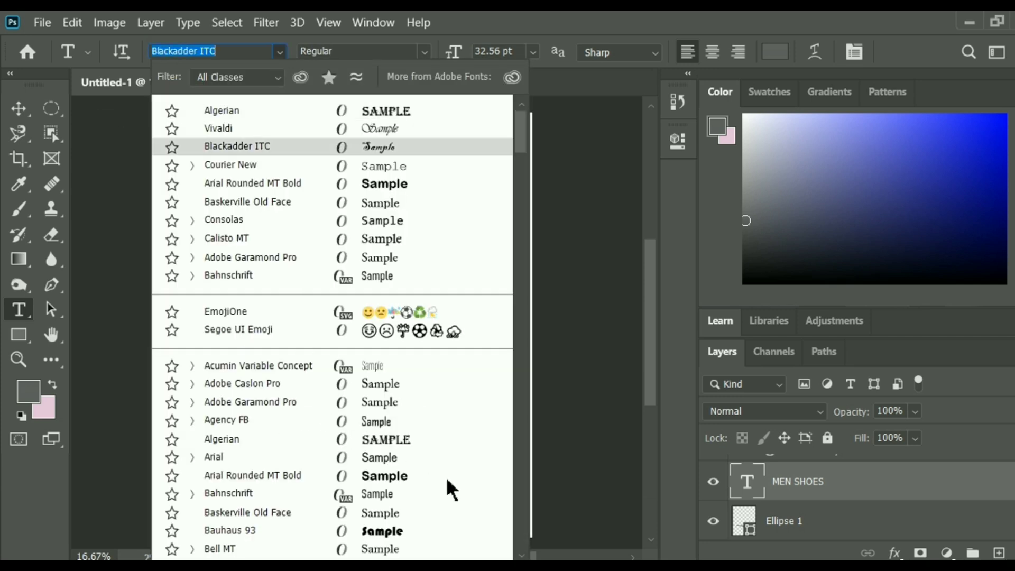
scroll(512, 281, "down", 10)
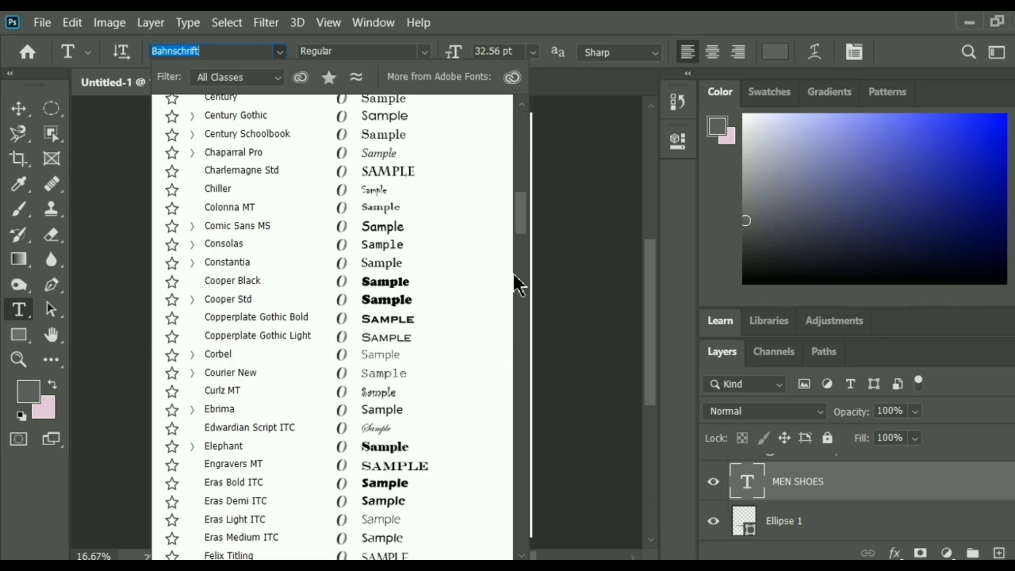
left_click(414, 191)
left_click(273, 58)
Enlarge the MEN SHOES text to about 92.5 pt and shift it slightly down below the shadow.
left_click(18, 108)
left_click_drag(345, 450, 453, 466)
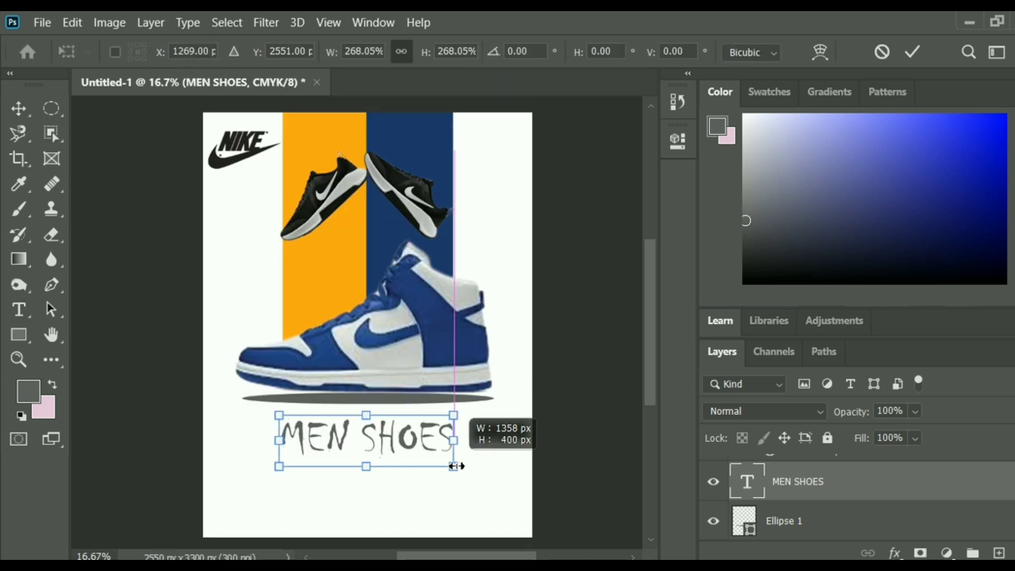
mouse_move(367, 466)
left_mouse_down()
mouse_move(358, 472)
mouse_move(378, 461)
left_mouse_up()
left_click(913, 51)
Change the font of the MEN SHOES text to Arial Rounded MT Bold.
left_click(18, 313)
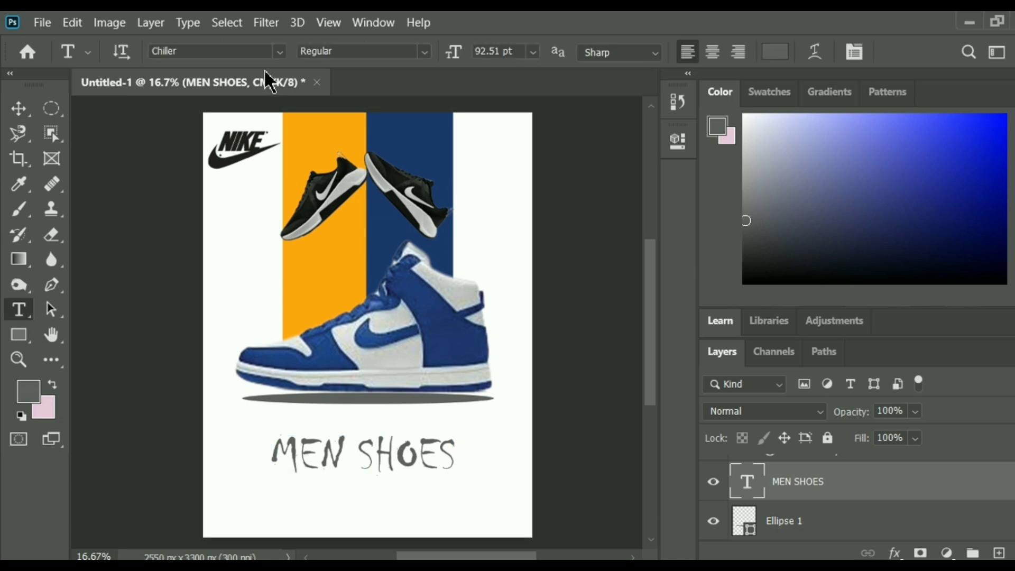
left_click(280, 51)
left_click(277, 168)
left_click(279, 51)
left_click(238, 199)
Scale down the MEN SHOES text and centre it below the shoe's shadow.
key("v")
left_click_drag(567, 452, 419, 449)
left_click_drag(364, 454, 372, 454)
left_click_drag(280, 453, 283, 454)
left_click_drag(409, 454, 415, 452)
Draw a thin horizontal rectangle between the shoe's shadow and the MEN SHOES title.
left_click(27, 334)
mouse_move(263, 394)
left_mouse_down()
mouse_move(276, 405)
mouse_move(460, 413)
mouse_move(410, 426)
left_mouse_up()
key("v")
Apply a golden-yellow Color Overlay to the thin rectangle and nudge it slightly up and to the right.
right_click(812, 482)
left_click(699, 42)
left_click(245, 296)
left_click(827, 69)
key("shift+Up")
key("shift+Right")
key("shift+Right")
Add the text "Contect us for your design" in 16 pt Arial Rounded MT Bold near the page's lower edge.
left_click(20, 310)
left_click(266, 515)
key("BackSpace")
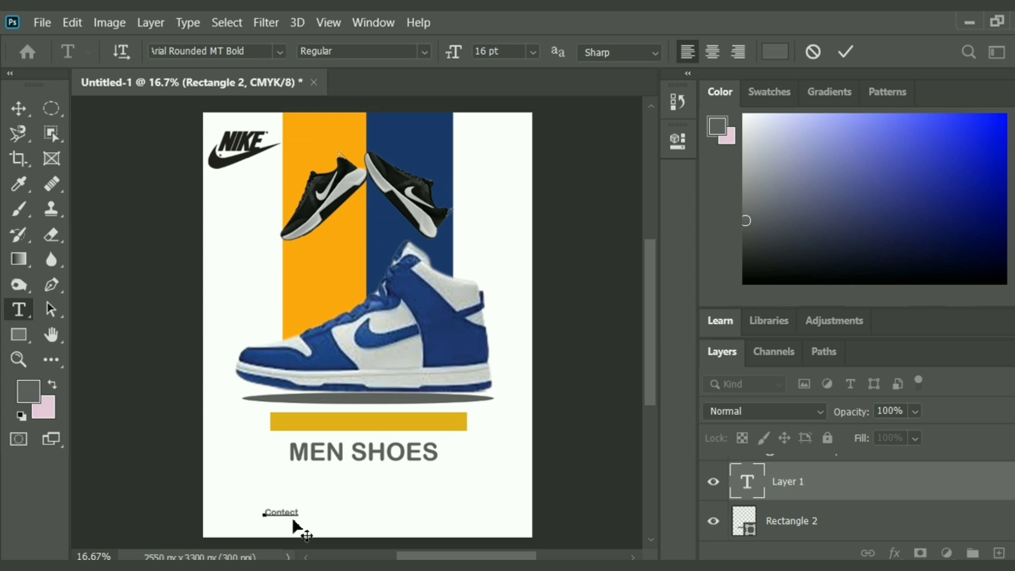
left_click(8, 110)
Enlarge the "Contect us for your design" text and fit it inside the golden-yellow bar.
key("ctrl+t")
left_click_drag(355, 509, 450, 489)
left_click_drag(389, 507, 394, 421)
left_click_drag(453, 413, 447, 413)
left_click_drag(421, 421, 454, 422)
key("Return")
Apply a white Color Overlay to the "Contect us for your design" text.
right_click(793, 490)
left_click(839, 23)
left_click(211, 293)
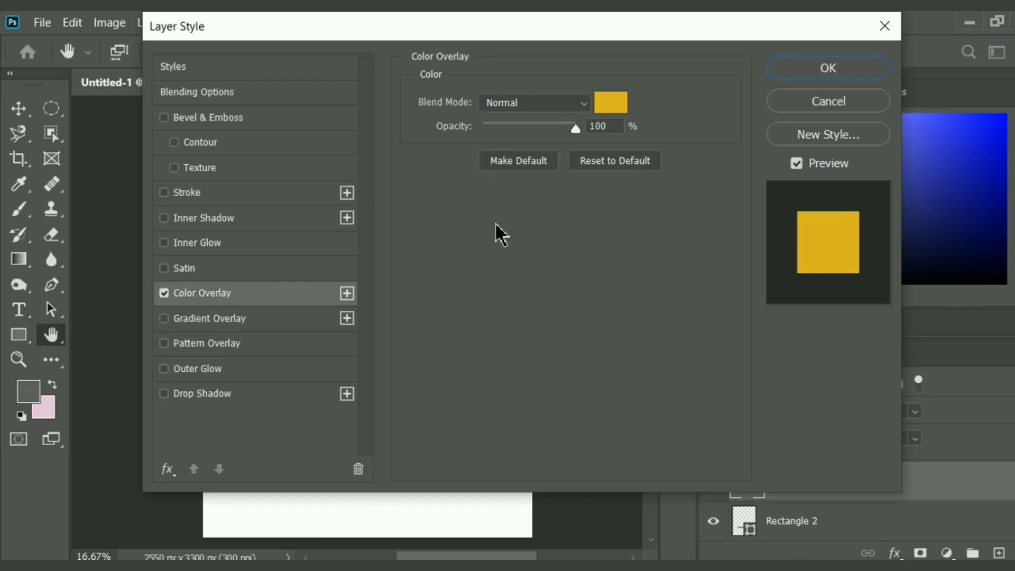
left_click(610, 102)
left_click(682, 86)
left_click(825, 69)
Add the line "we have all defferent types og shoes" below MEN SHOES and enlarge it to about 21 pt.
scroll(925, 512, "down", 2)
scroll(925, 511, "down", 2)
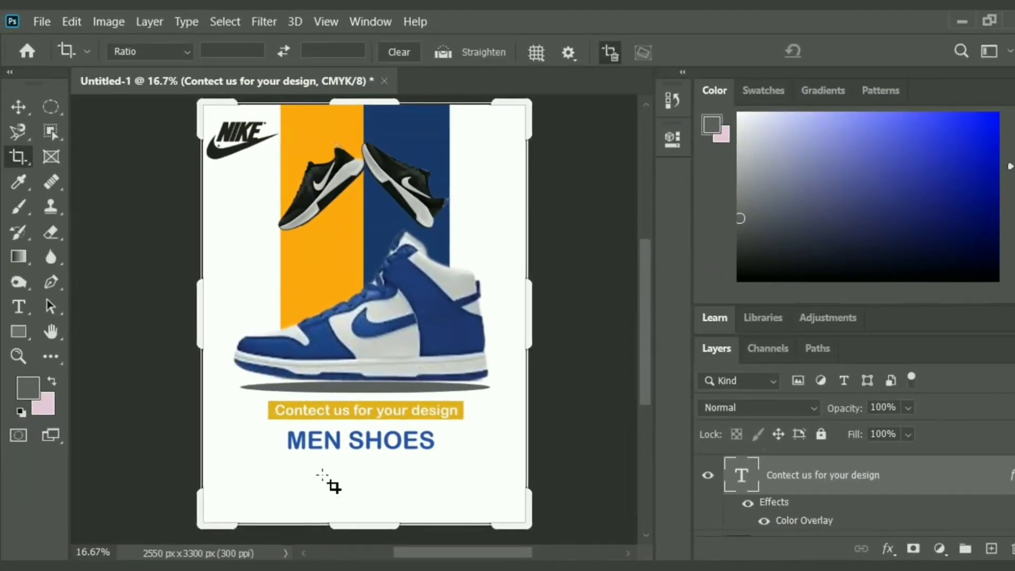
left_click(18, 307)
left_click(272, 470)
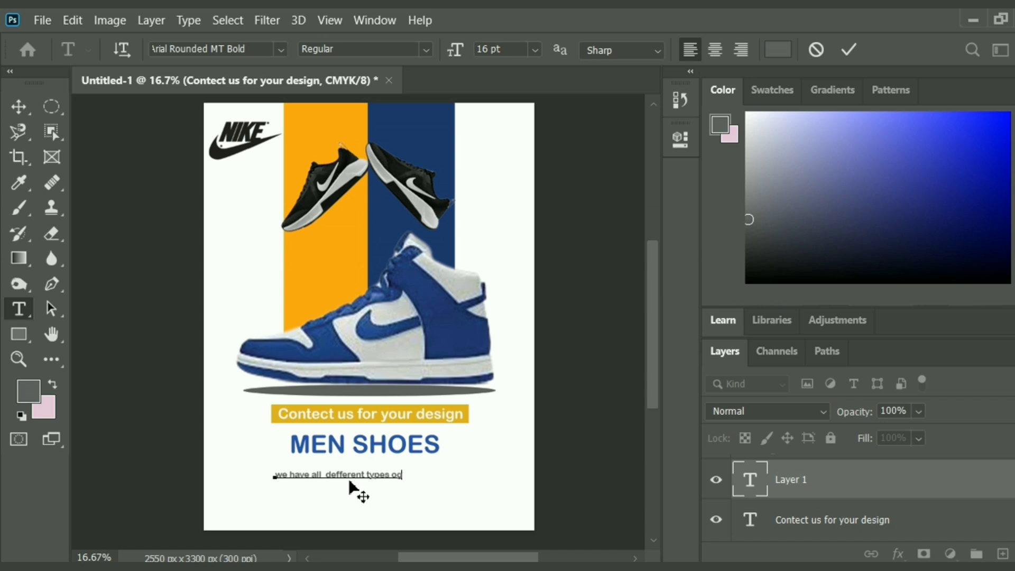
left_click(19, 107)
mouse_move(430, 470)
left_mouse_down()
mouse_move(479, 468)
mouse_move(444, 465)
left_mouse_up()
Add the line "and slippers ,for both men and women" below the previous line and enlarge it to about 124%.
left_click(19, 311)
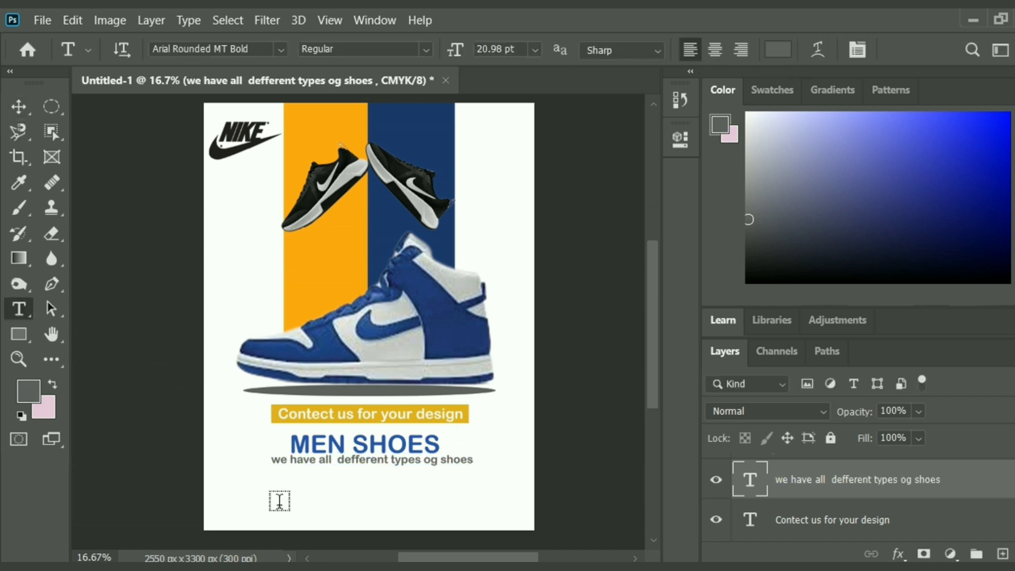
left_click(276, 484)
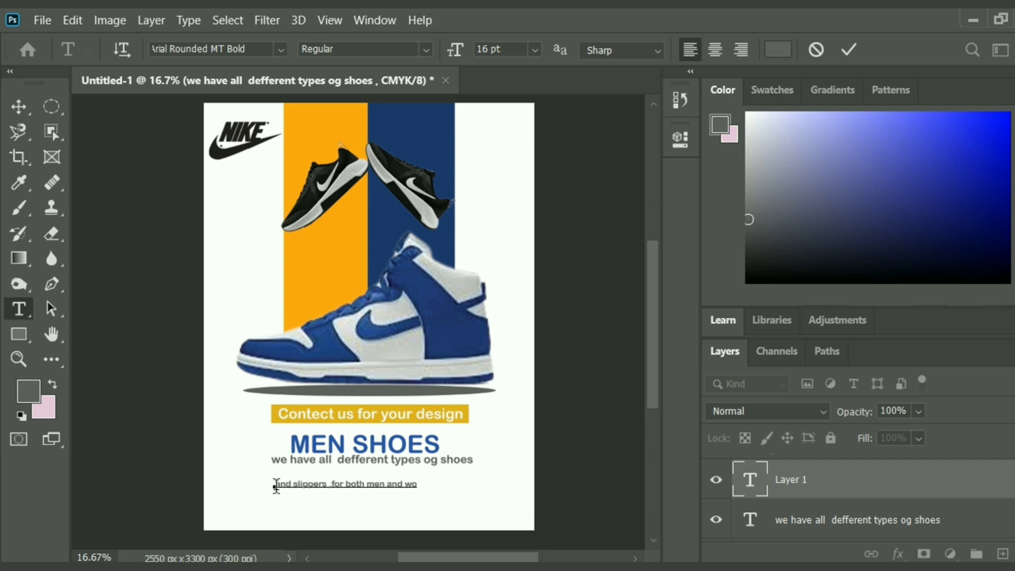
left_click(14, 113)
mouse_move(435, 487)
left_mouse_down()
mouse_move(472, 494)
mouse_move(431, 481)
left_mouse_up()
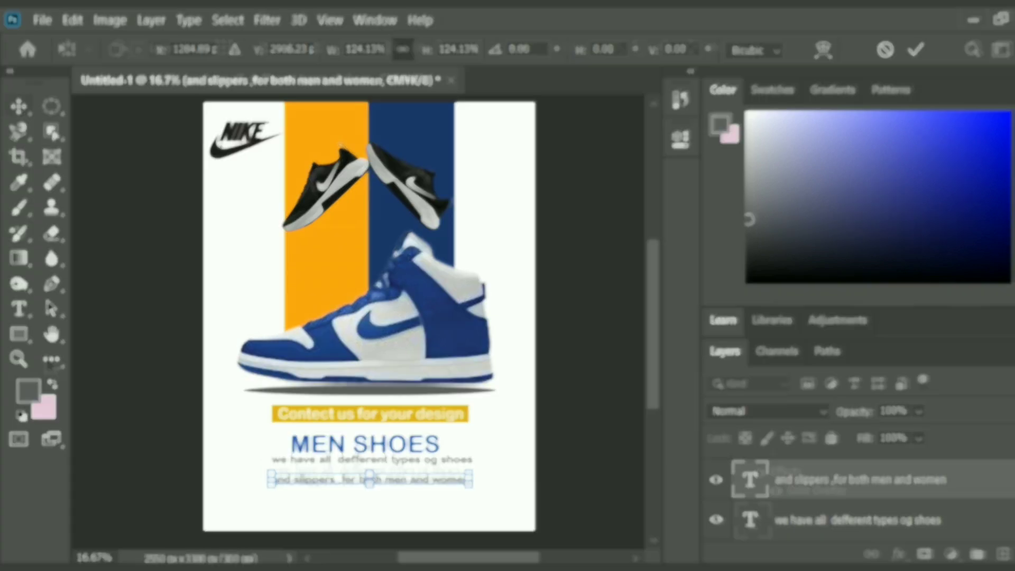
Draw a rectangle about 2590 by 414 px across the bottom of the poster as a footer bar.
left_click(19, 333)
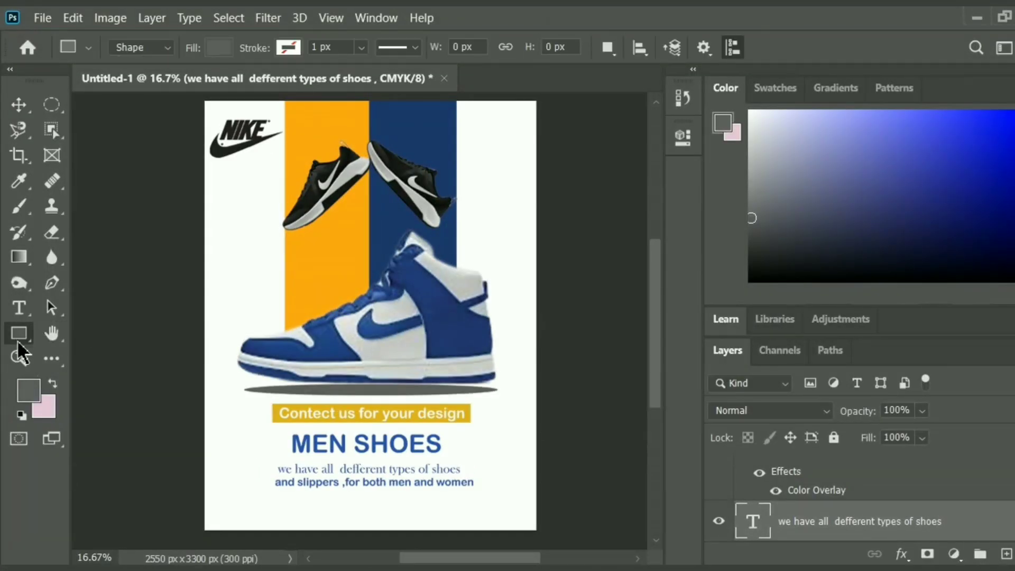
right_click(17, 341)
left_click(100, 332)
left_click_drag(203, 497, 539, 405)
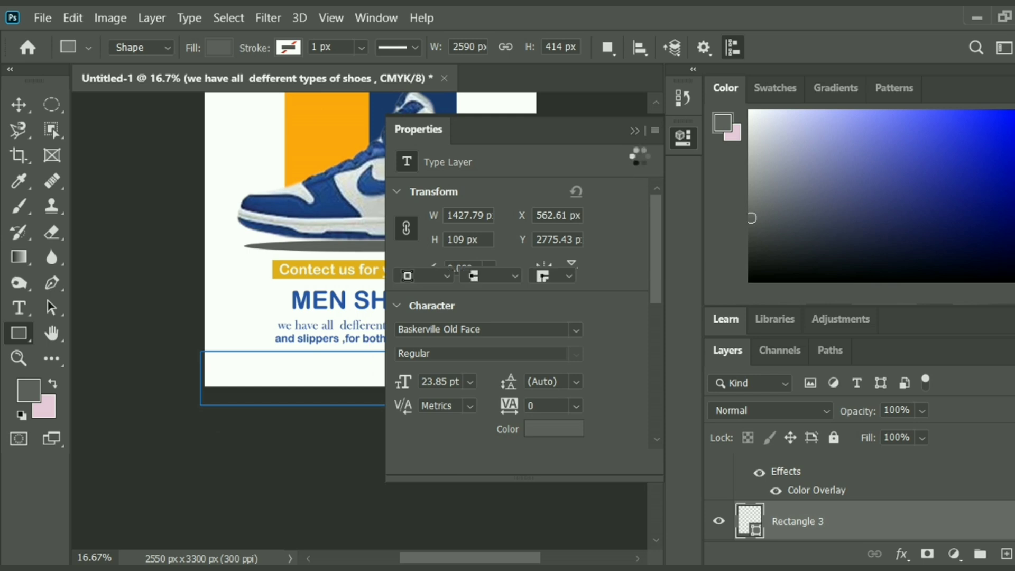
left_click(634, 131)
scroll(652, 314, "up", 2)
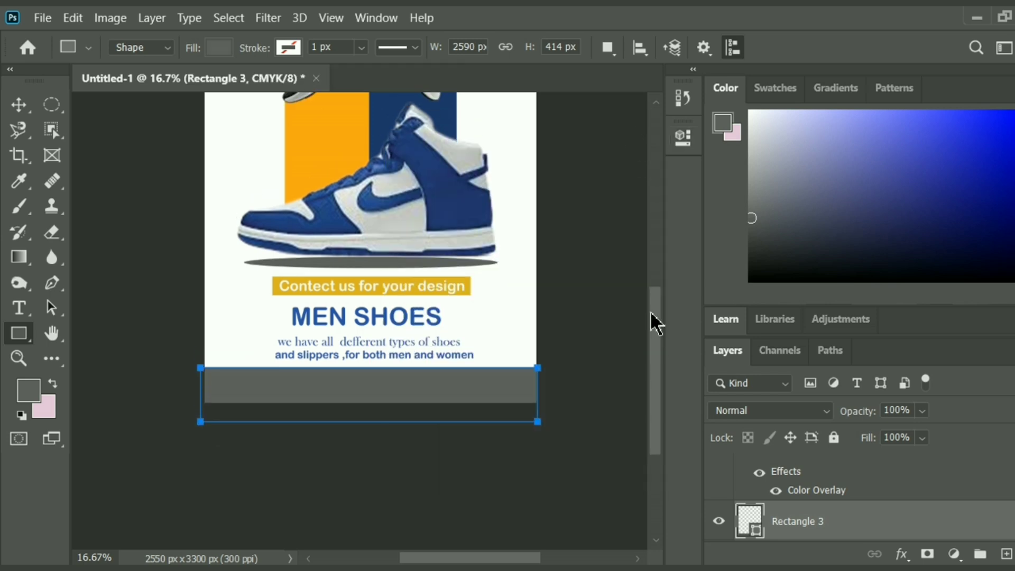
Apply a blue Color Overlay to the footer rectangle.
left_click(17, 106)
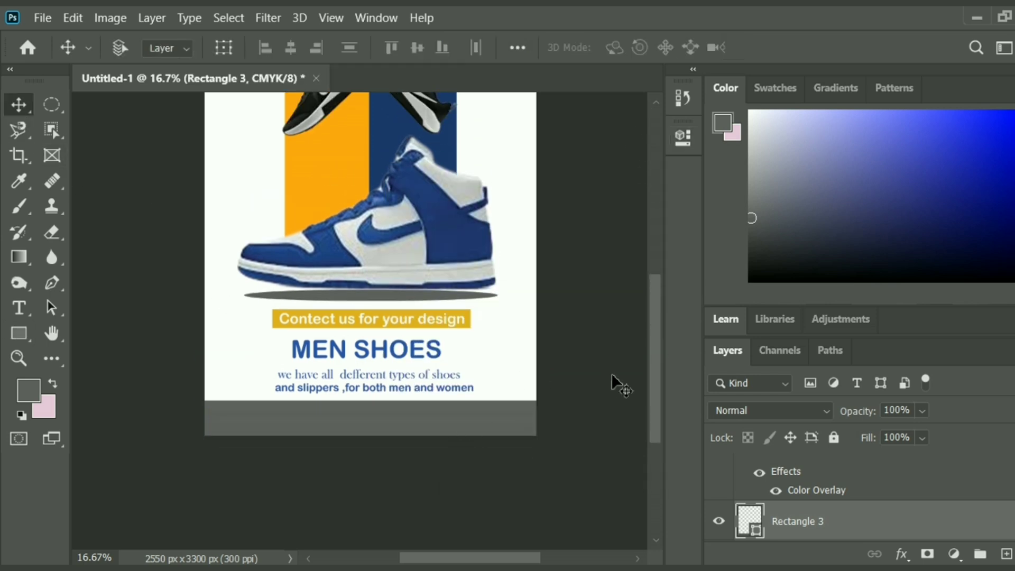
scroll(634, 371, "up", 3)
right_click(783, 521)
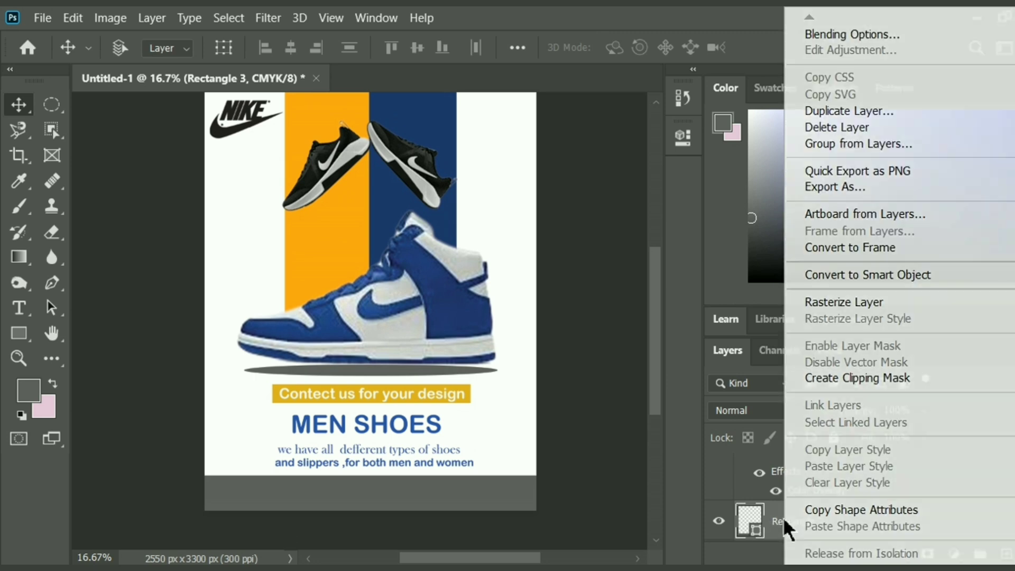
left_click(836, 33)
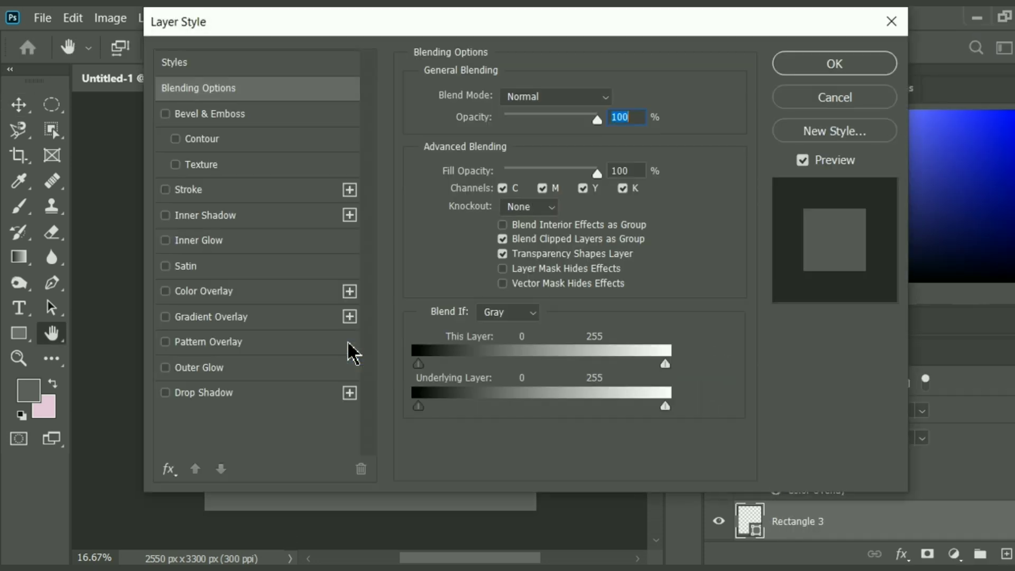
left_click(291, 297)
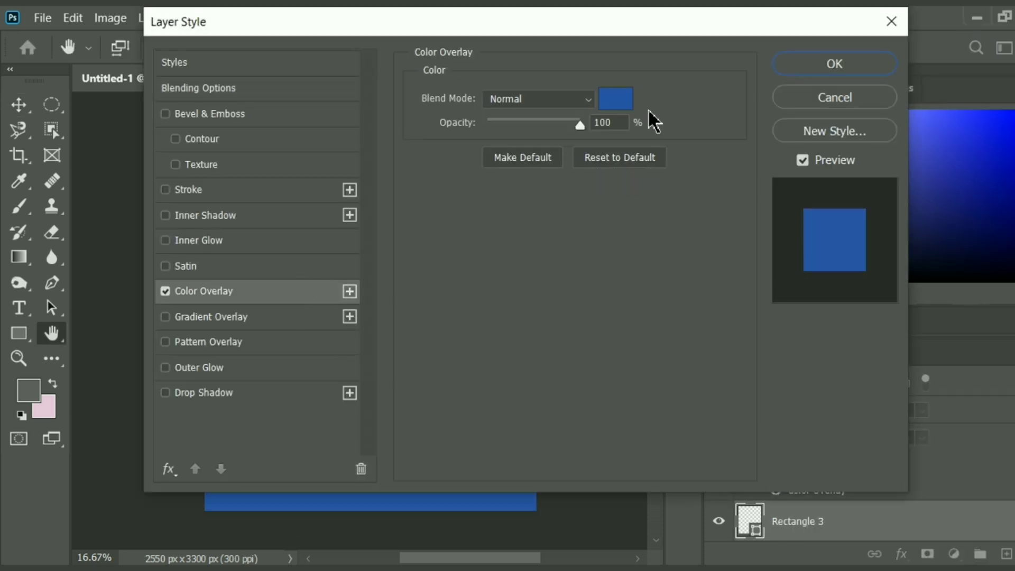
left_click(887, 68)
left_click_drag(654, 275, 652, 268)
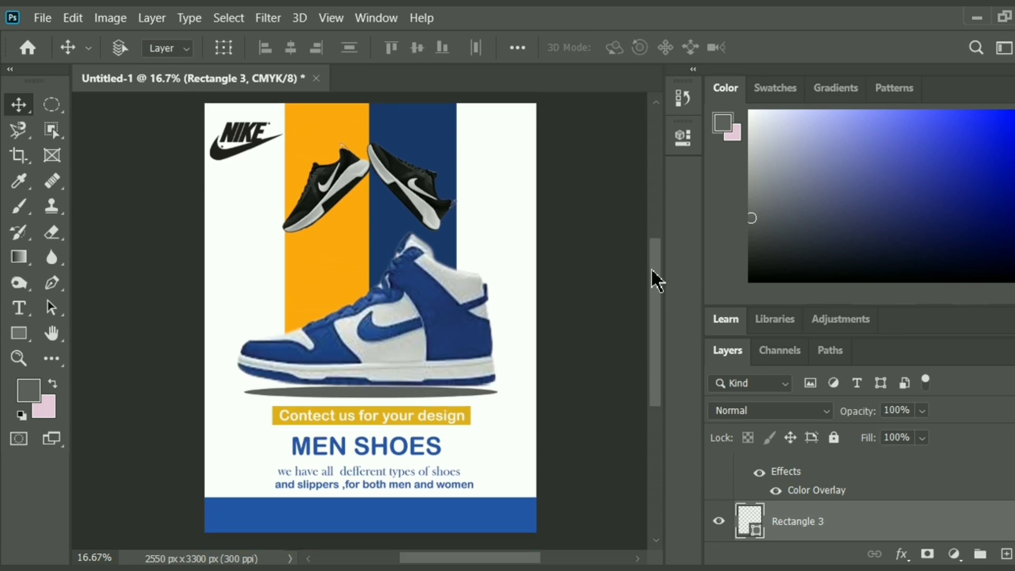
Place the green phone icon image as an embedded file, scaled down at the left end of the footer bar.
left_click(43, 17)
left_click(170, 369)
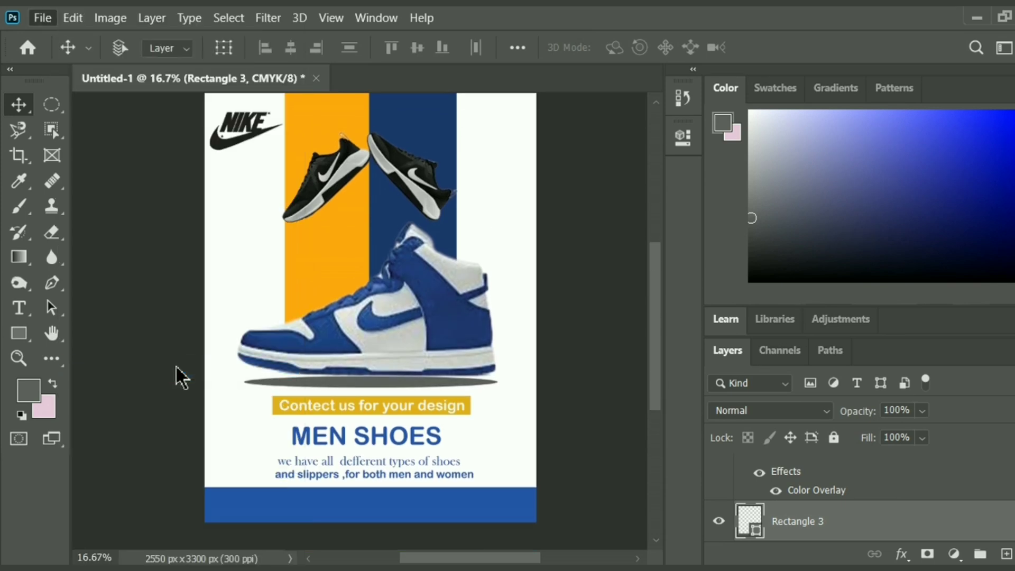
double_click(296, 216)
left_click_drag(396, 330, 233, 497)
left_click(935, 48)
Place the red location pin image as an embedded file and scale it down to fit the middle of the footer bar.
left_click(42, 17)
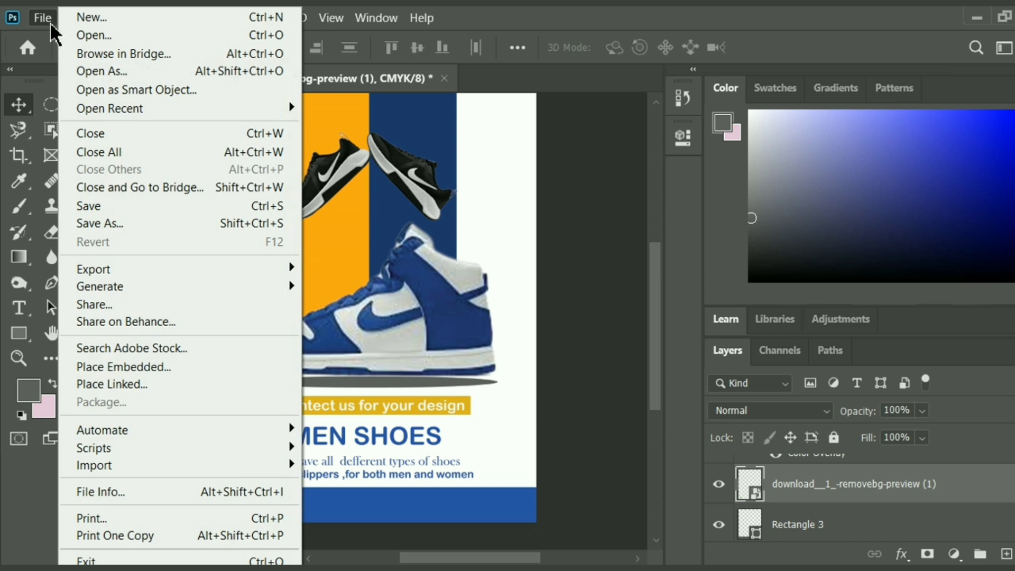
left_click(160, 369)
key("Up")
left_click(508, 379)
left_click_drag(320, 269, 345, 469)
left_click_drag(336, 468, 373, 484)
left_click_drag(423, 511, 409, 467)
left_click_drag(352, 443, 401, 497)
left_click(935, 47)
Apply a near-white (#f7f8fa) Color Overlay to the location pin and nudge the pin slightly left.
right_click(788, 484)
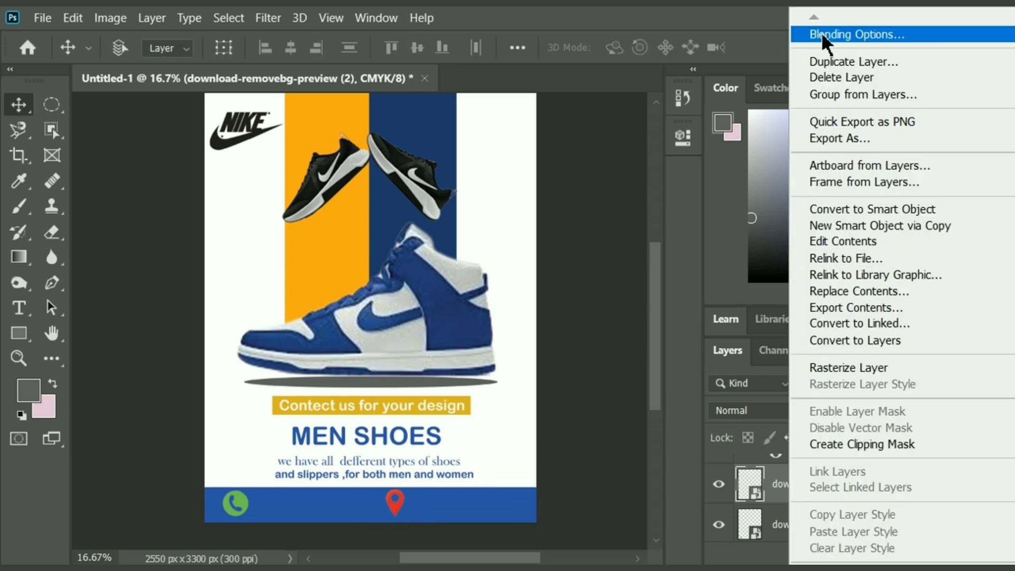
left_click(802, 32)
left_click(212, 290)
left_click(614, 98)
left_click(281, 97)
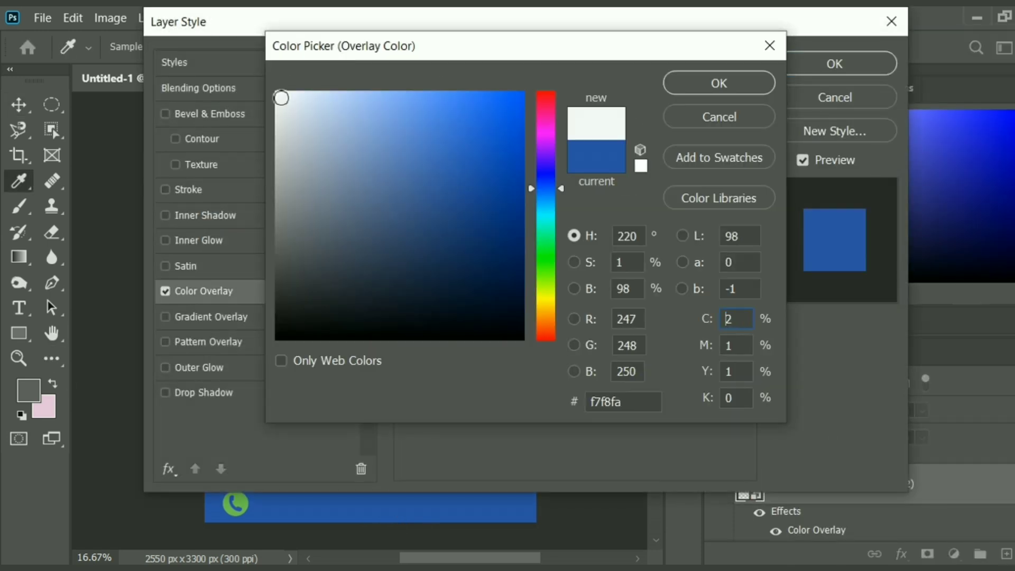
left_click(691, 82)
left_click(830, 68)
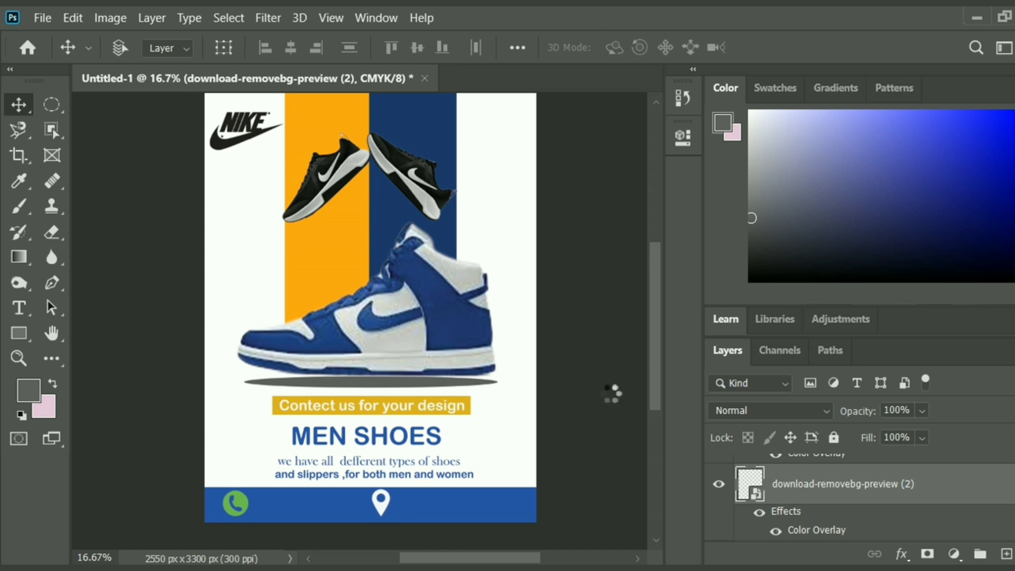
key("Left")
Select the phone icon's layer and slightly adjust the icon's size and position in the footer bar.
scroll(873, 499, "down", 5)
scroll(872, 499, "up", 5)
scroll(878, 508, "down", 2)
left_click(885, 534)
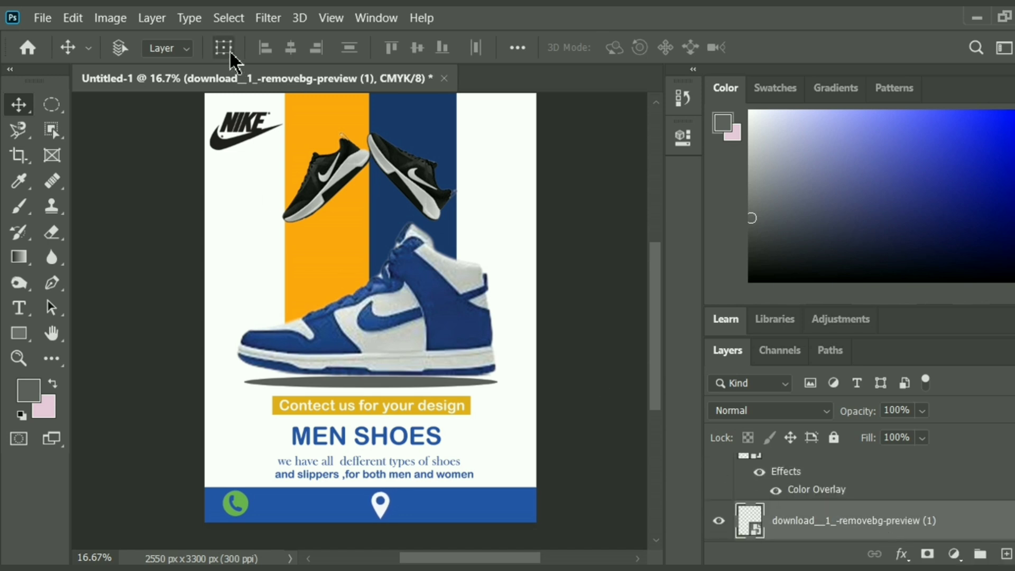
left_click_drag(254, 486, 236, 501)
left_click(935, 47)
Apply a white Color Overlay to the phone icon.
right_click(836, 523)
left_click(734, 37)
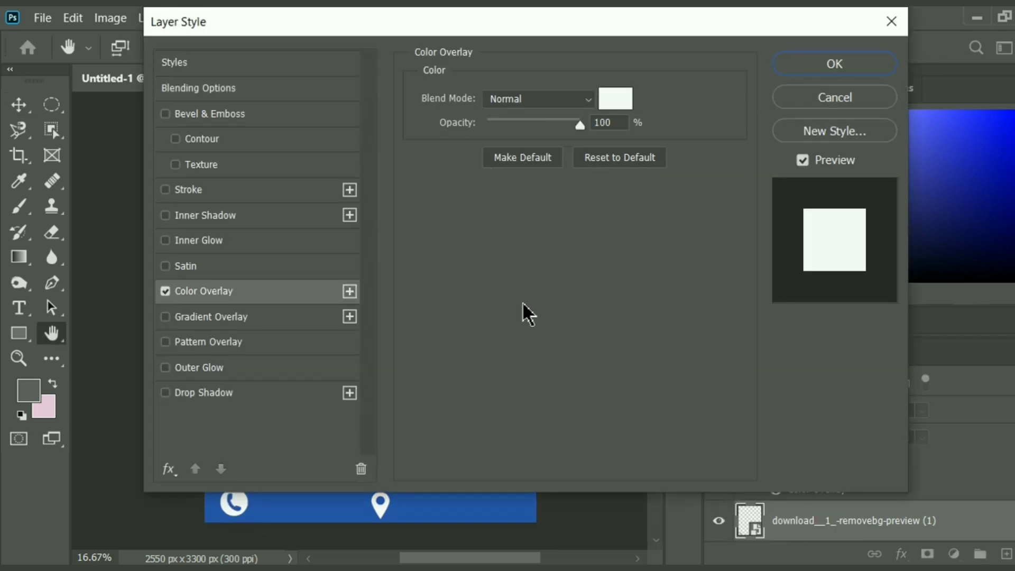
key("Return")
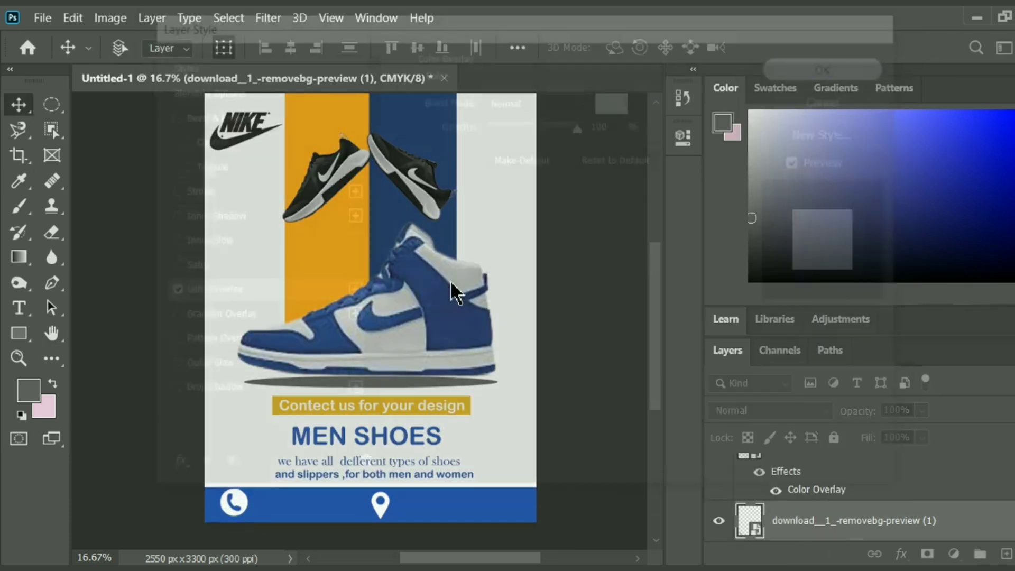
Add the contact phone number as text, enlarge it to about 242% and place it beside the phone icon.
key("t")
left_click(288, 332)
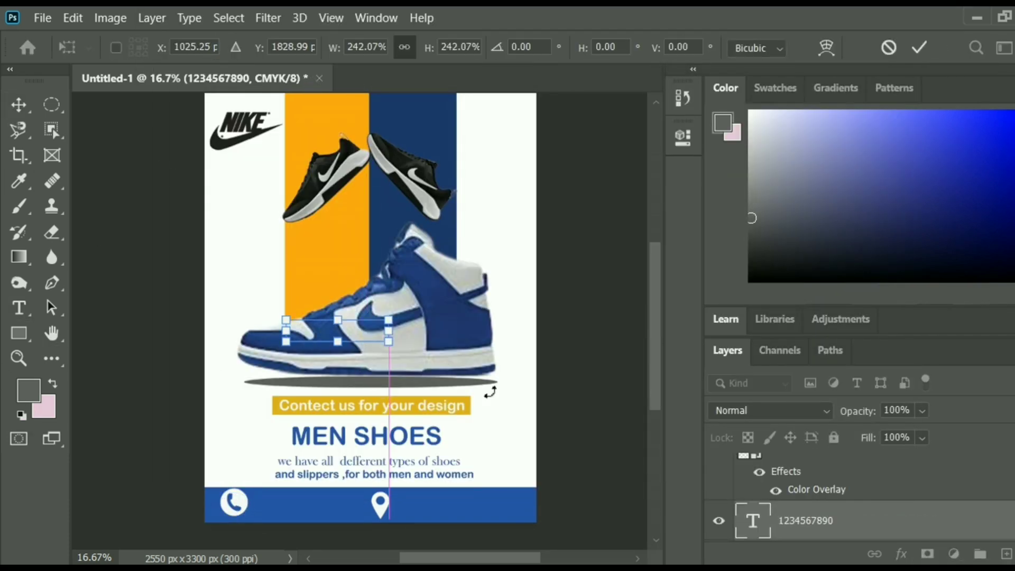
left_click_drag(488, 390, 299, 507)
key("Return")
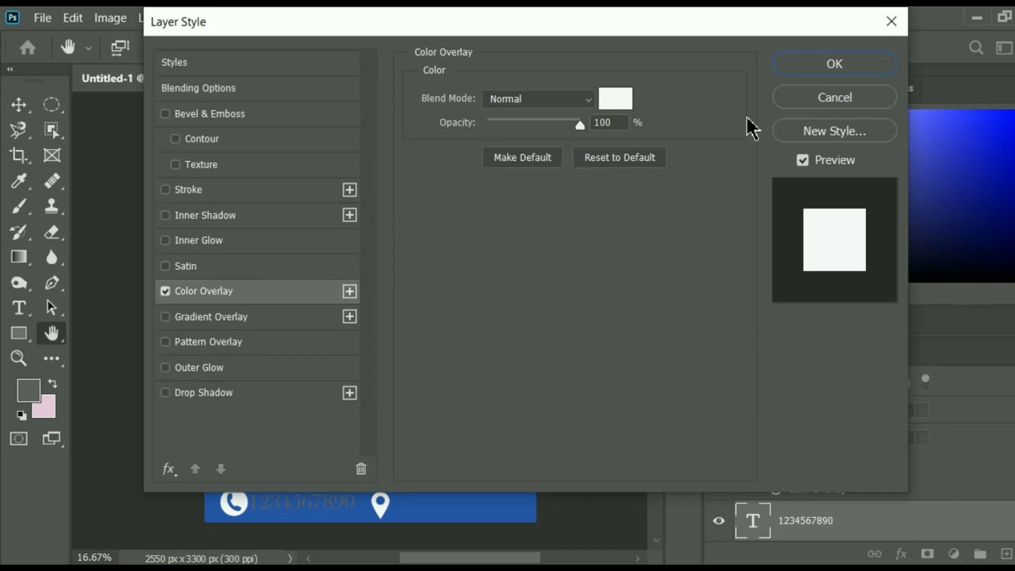
Apply the white Color Overlay to the phone number text and nudge the text slightly within the footer bar.
key("Return")
left_click(225, 49)
left_click_drag(343, 504, 344, 506)
Change the font of the "MEN SHOES" title text from the rounded sans-serif to a decorative serif typeface.
left_click(361, 441)
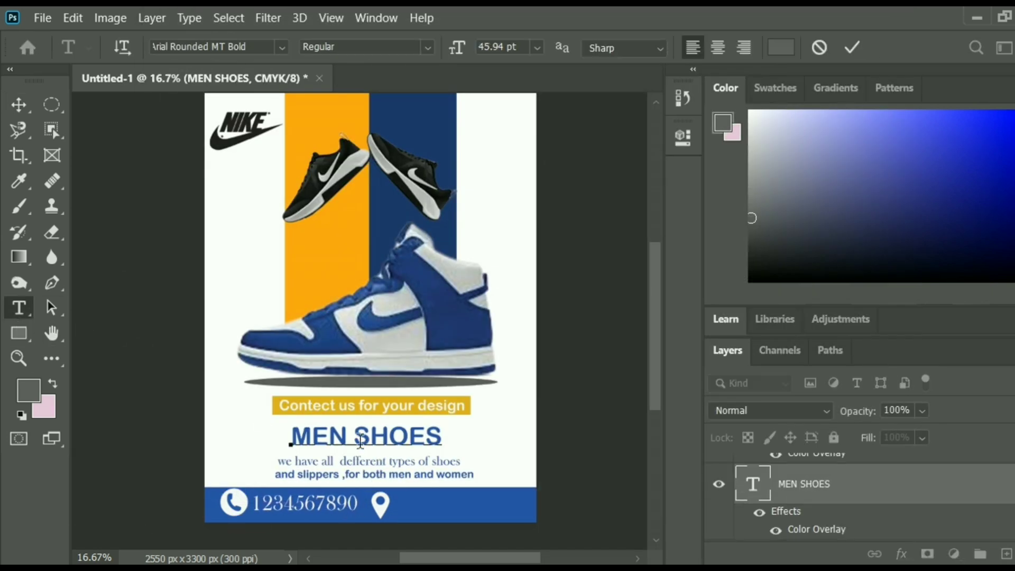
left_click(239, 297)
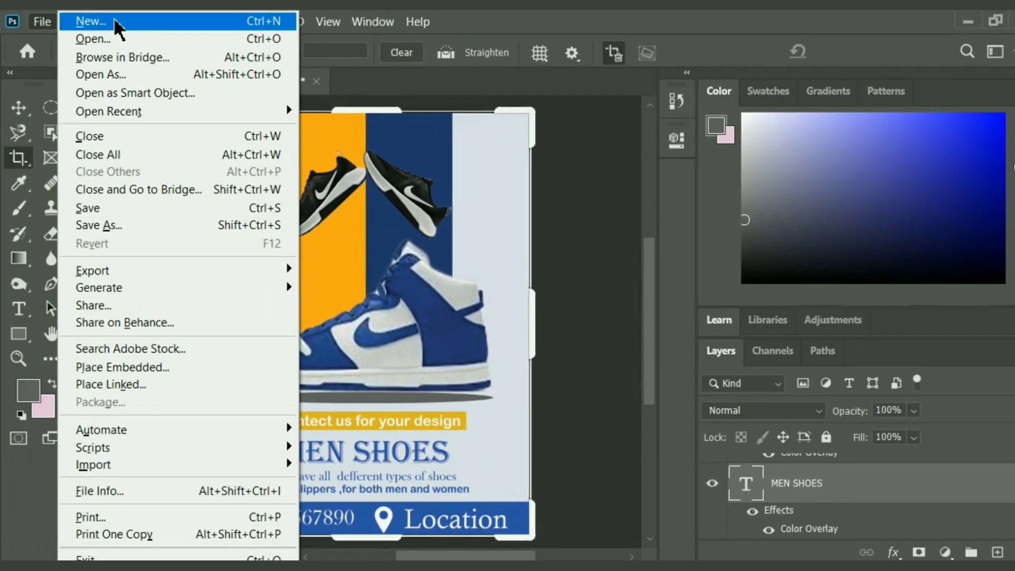
Save the poster as a JPEG named Untitled-1 in Downloads, with Low quality 1 and Progressive format with 3 scans.
left_click(201, 225)
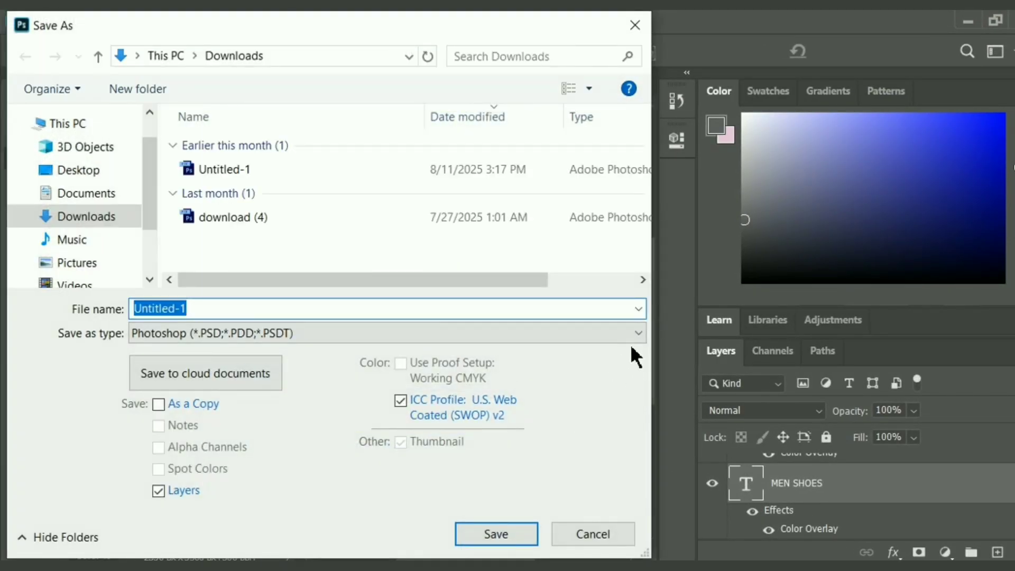
left_click(637, 332)
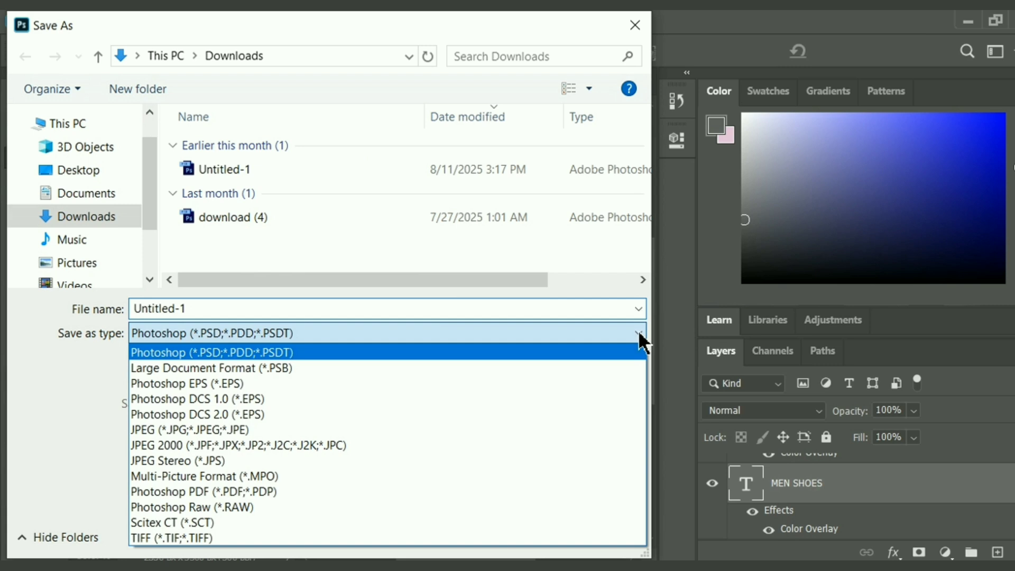
left_click(392, 429)
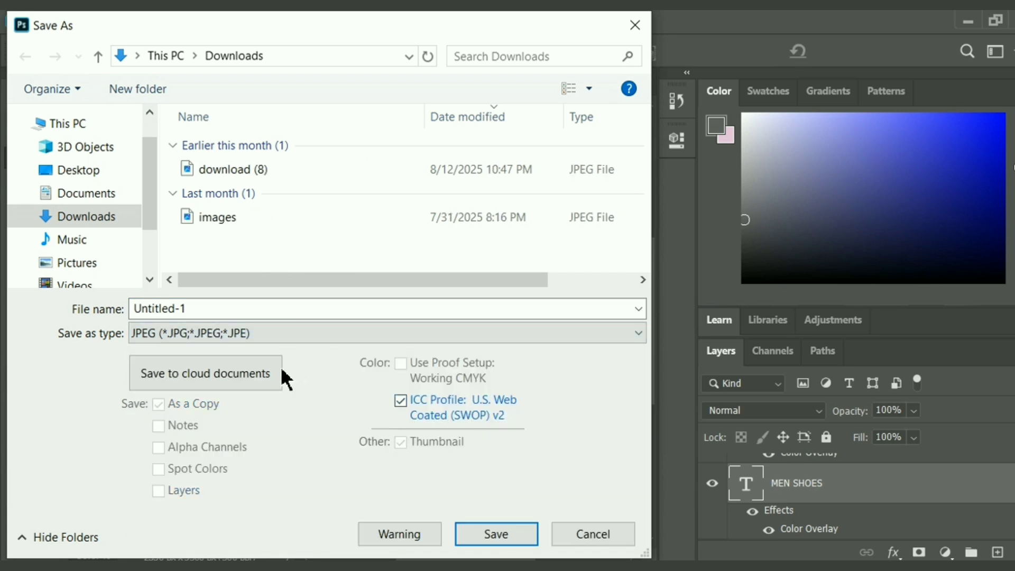
left_click(492, 535)
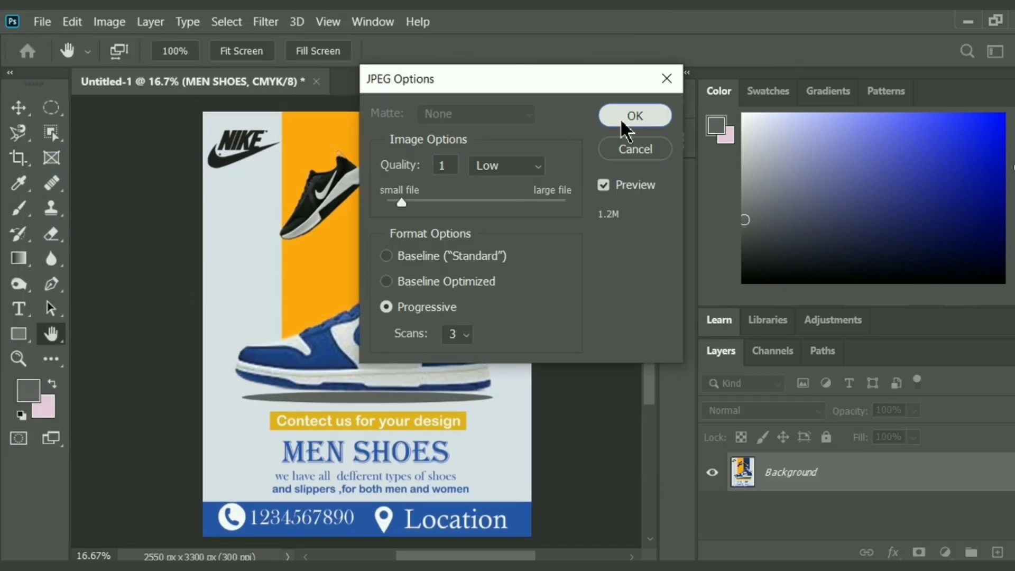
left_click(624, 121)
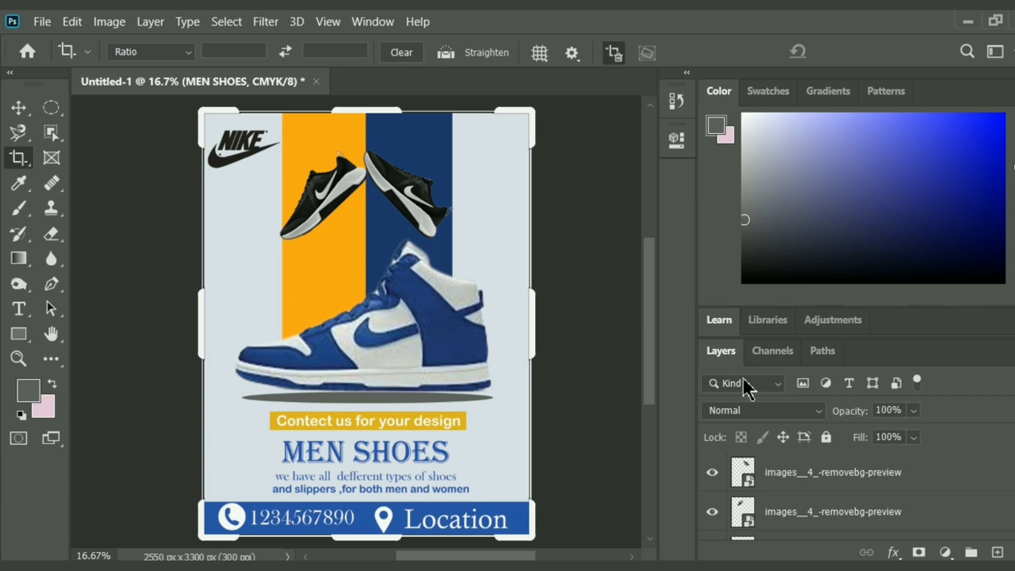
left_click(17, 109)
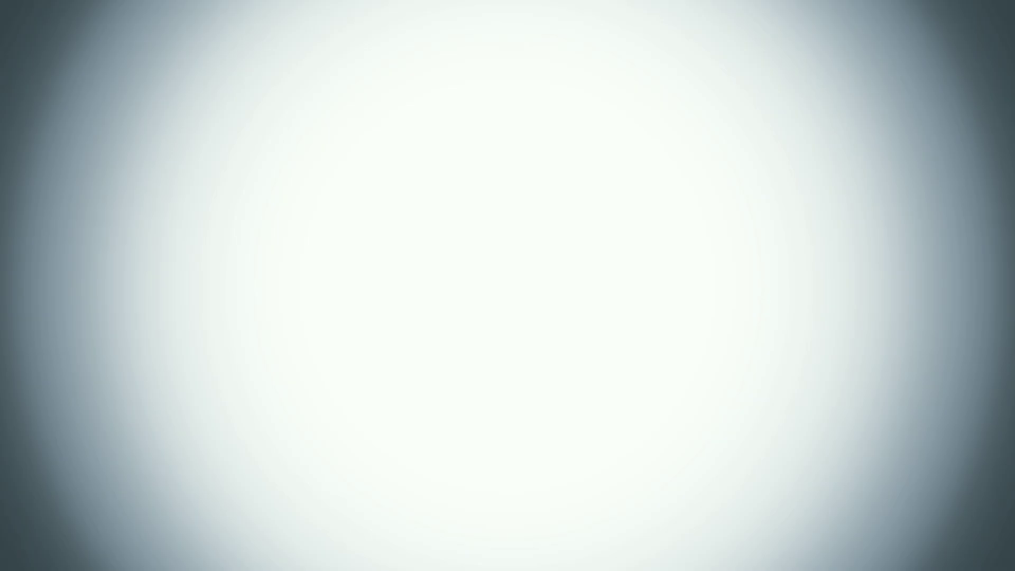